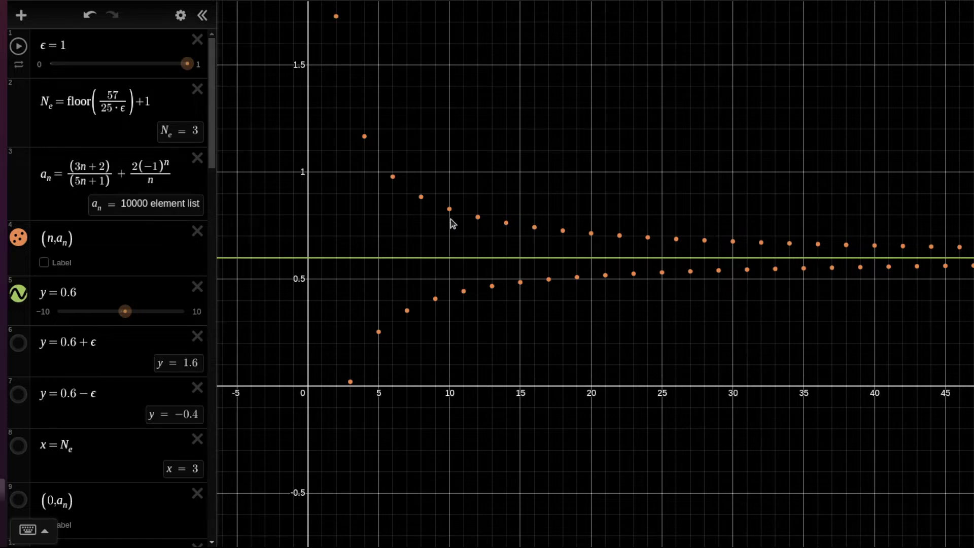
Step: Show the graphs of y = 0.6 + ε, y = 0.6 − ε and the vertical line x = N_ε
click(19, 343)
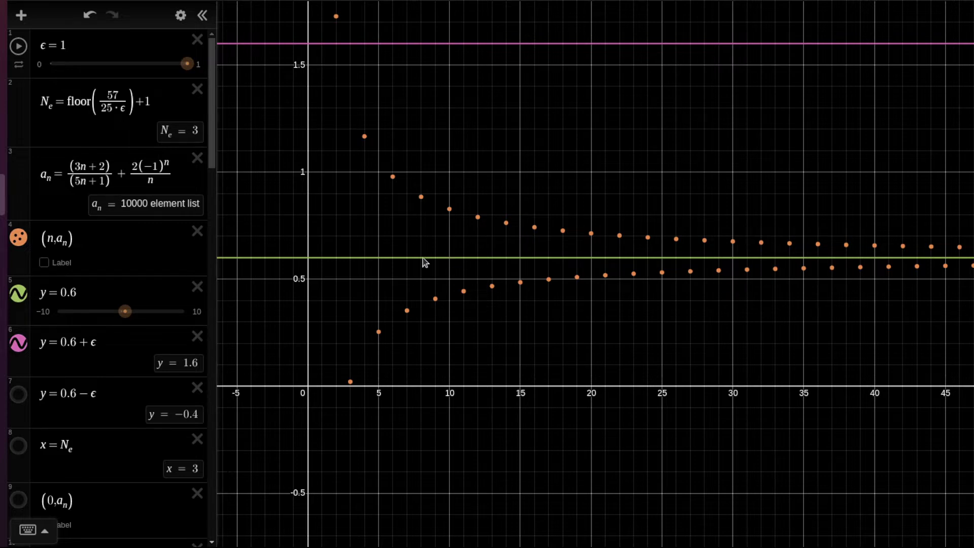
click(22, 397)
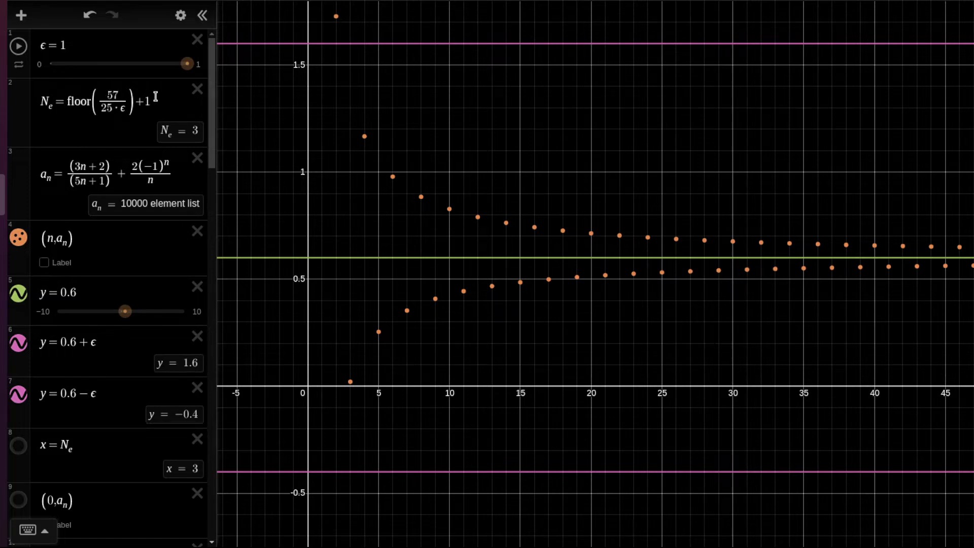
click(19, 447)
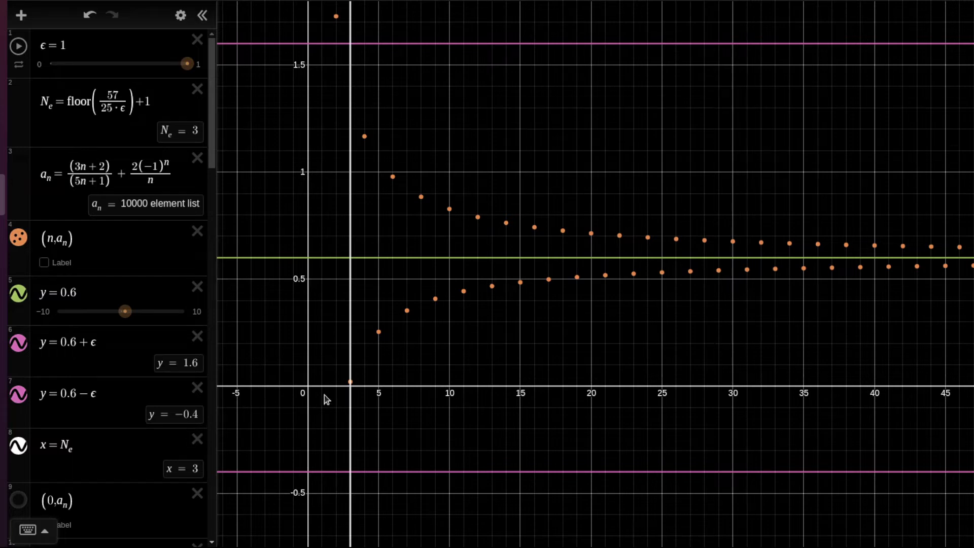
Step: Lower ε in stages to 0.78, 0.745, 0.67 and 0.55 to narrow the band around y = 0.6
scroll(355, 396, up, 3)
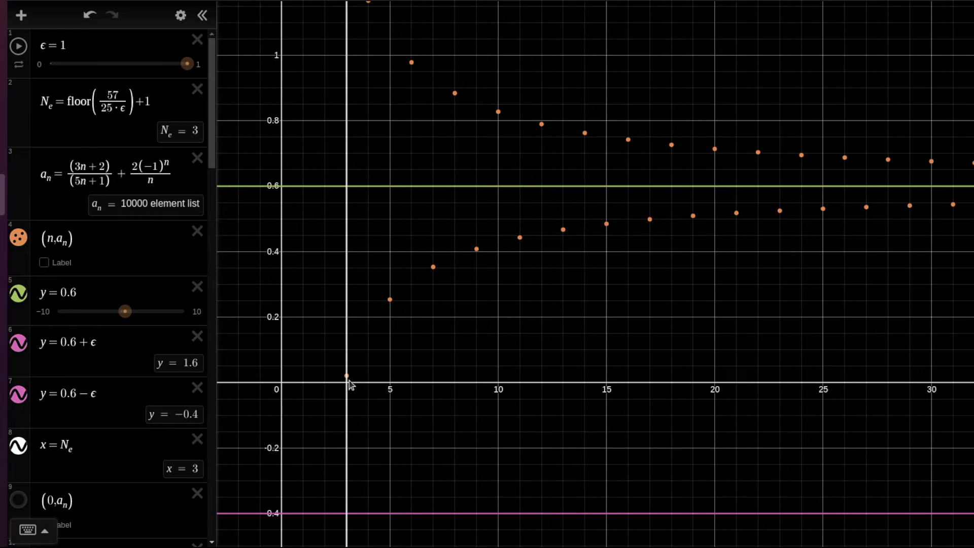
scroll(355, 391, down, 3)
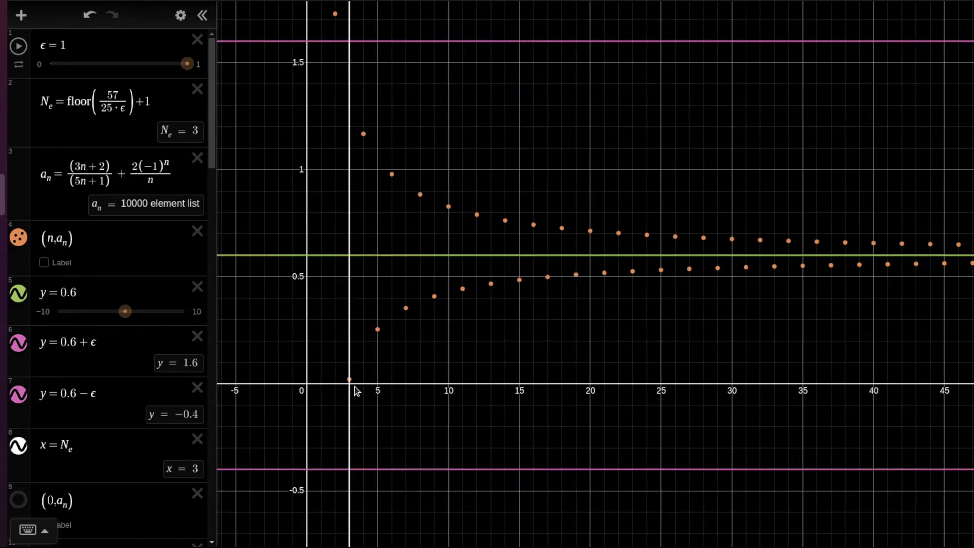
scroll(356, 391, down, 1)
scroll(345, 379, down, 2)
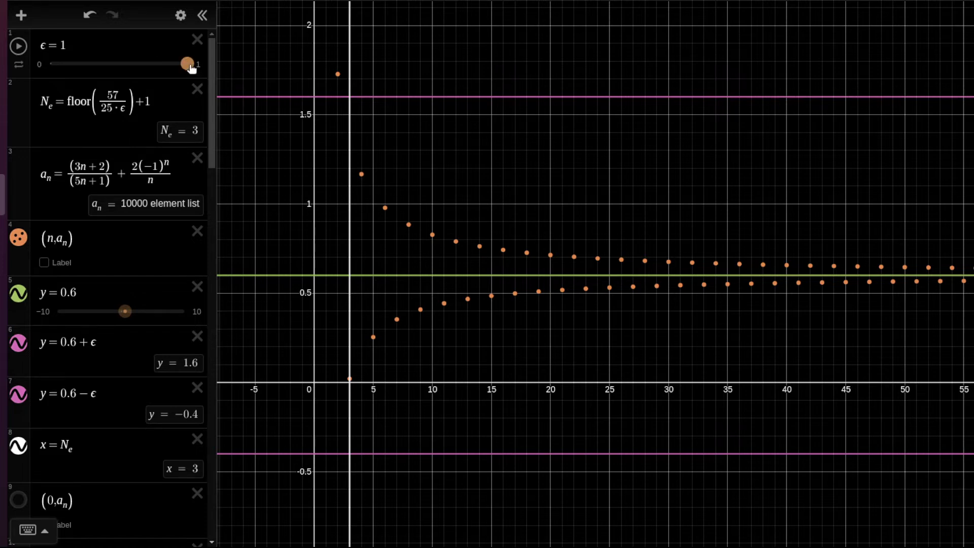
drag(192, 67, 159, 66)
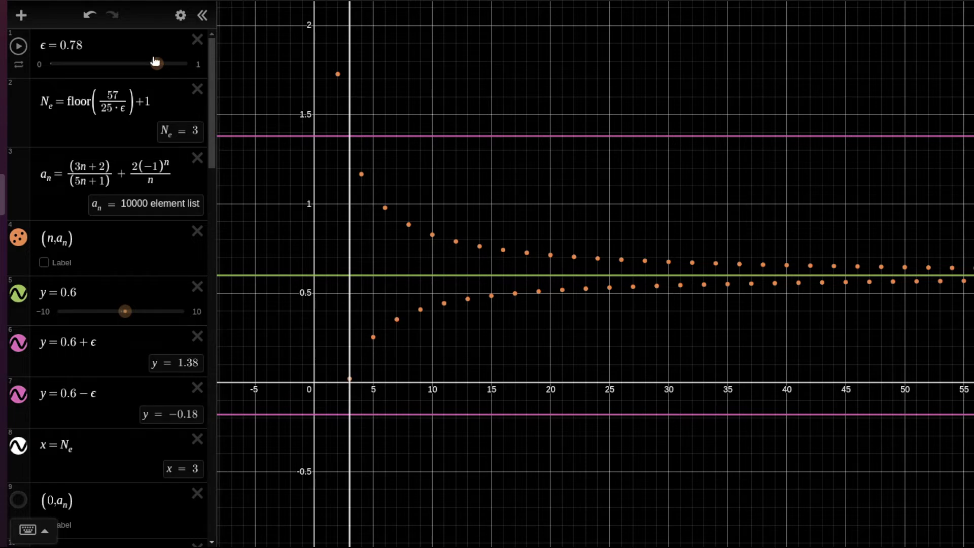
drag(157, 63, 152, 63)
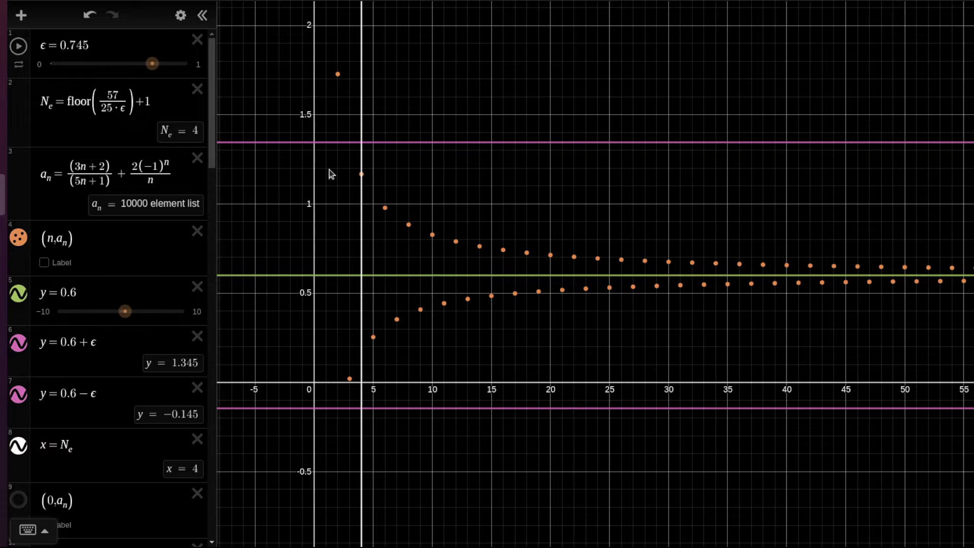
drag(151, 63, 142, 63)
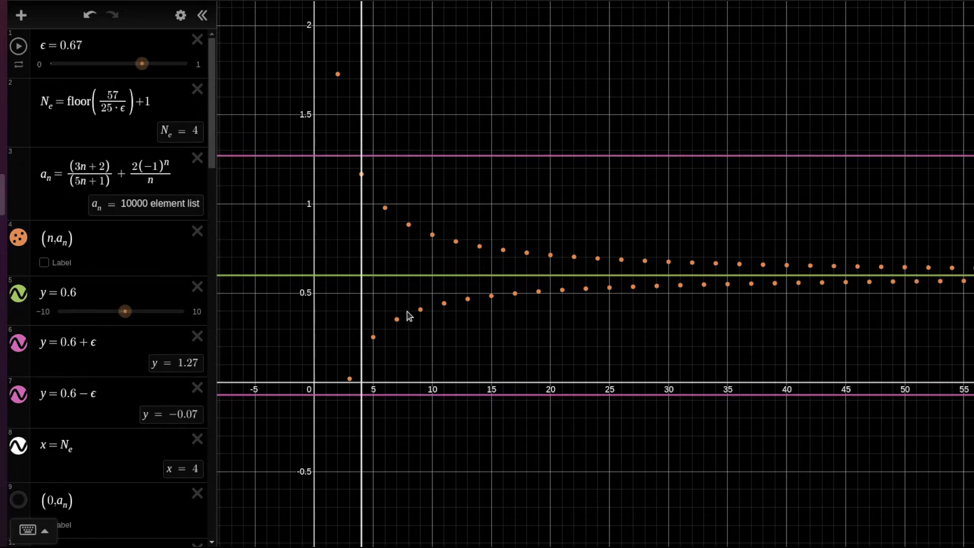
drag(142, 63, 126, 63)
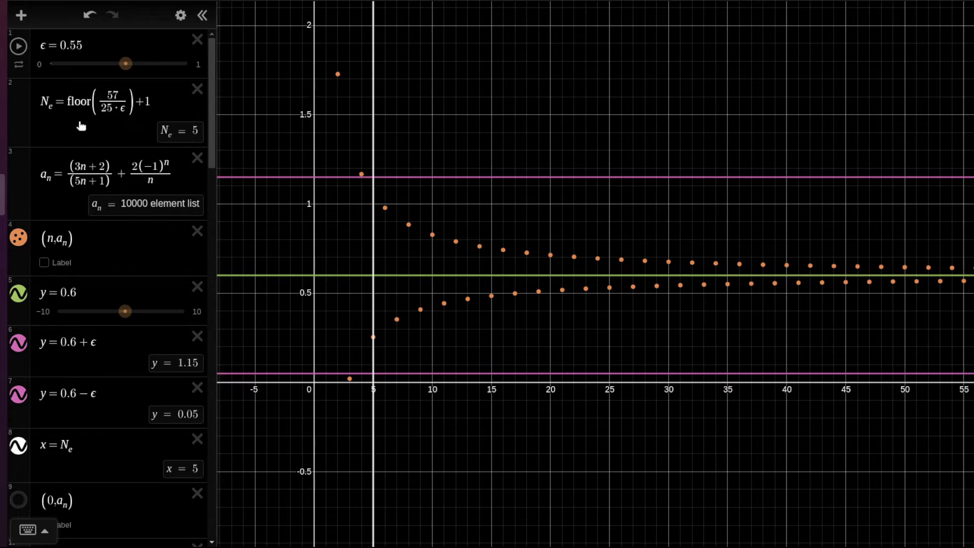
Step: Reduce ε to 0.13 and inspect the sequence points around the line x = N_ε
drag(126, 67, 68, 63)
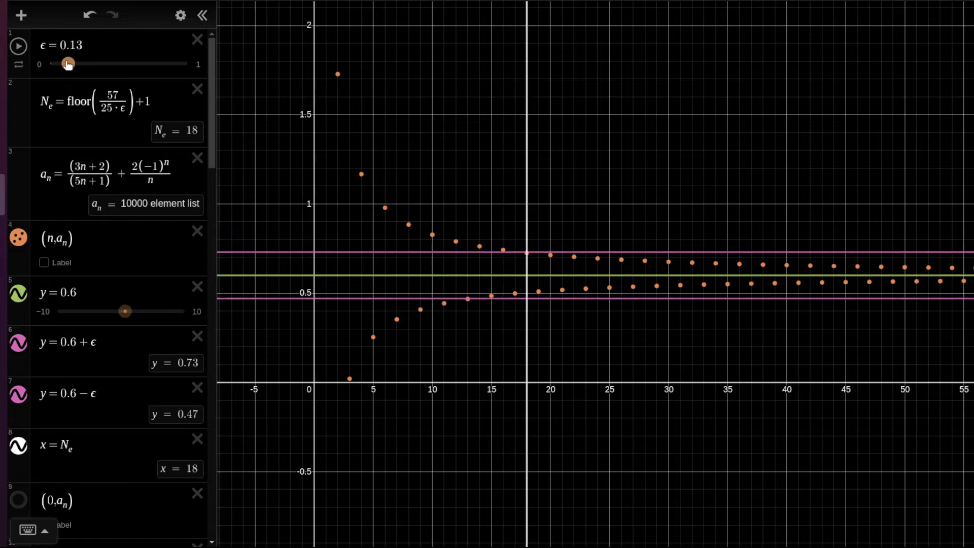
scroll(628, 274, up, 10)
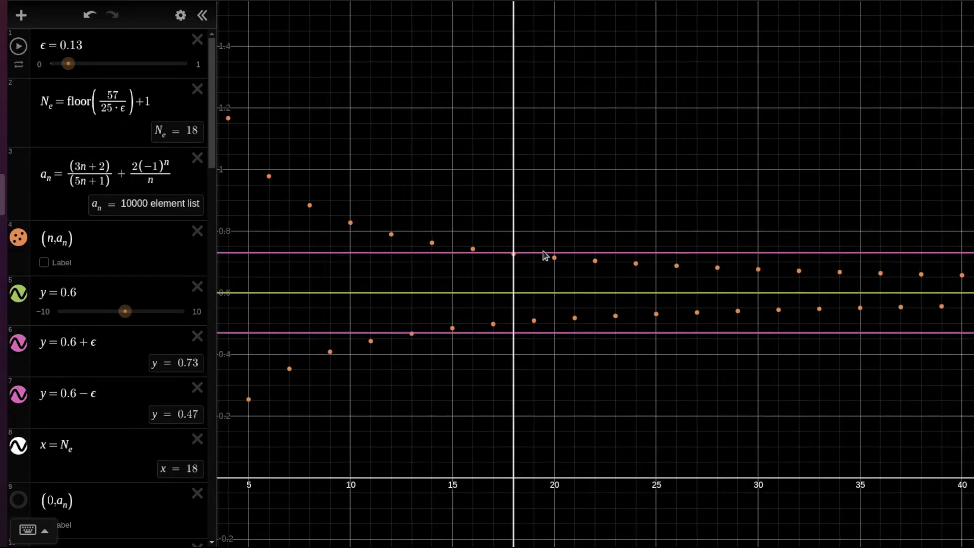
scroll(515, 267, up, 3)
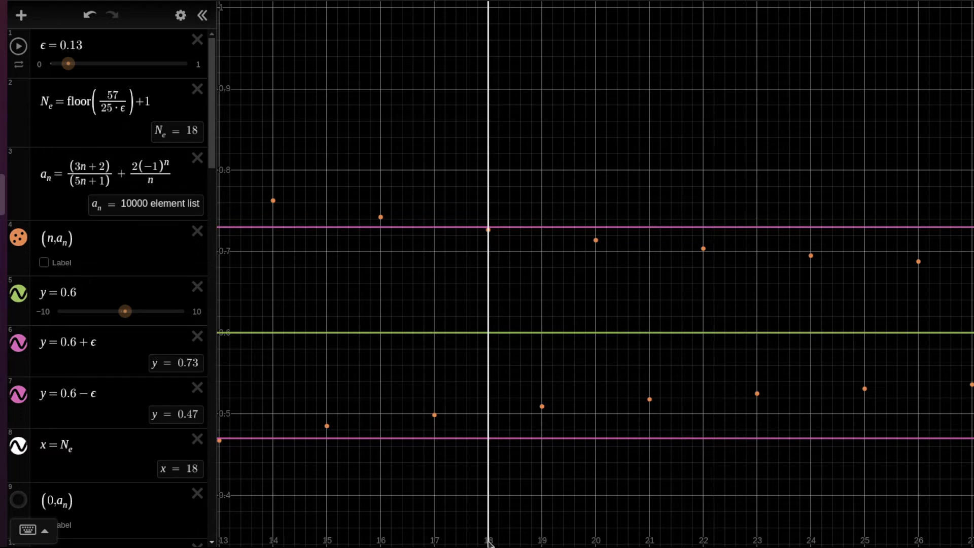
scroll(532, 239, down, 5)
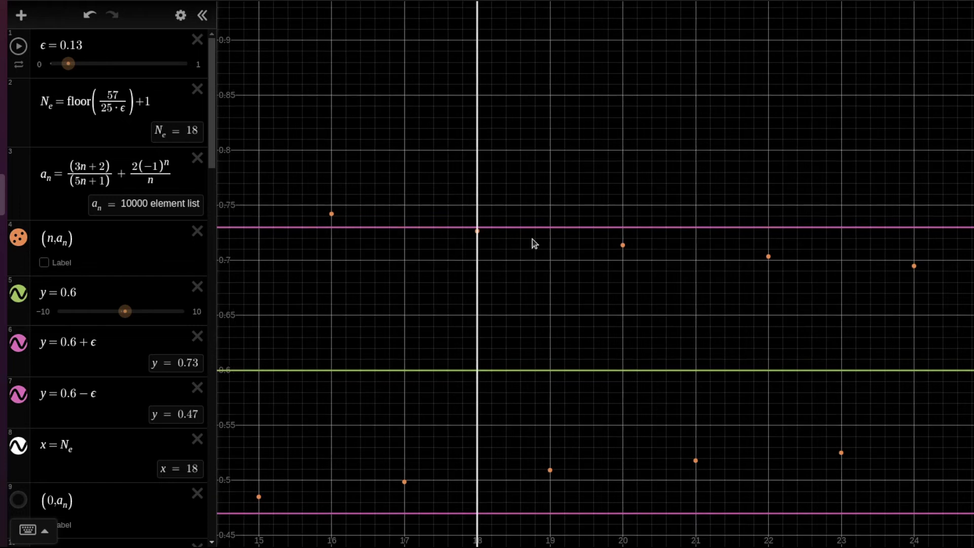
scroll(532, 239, down, 5)
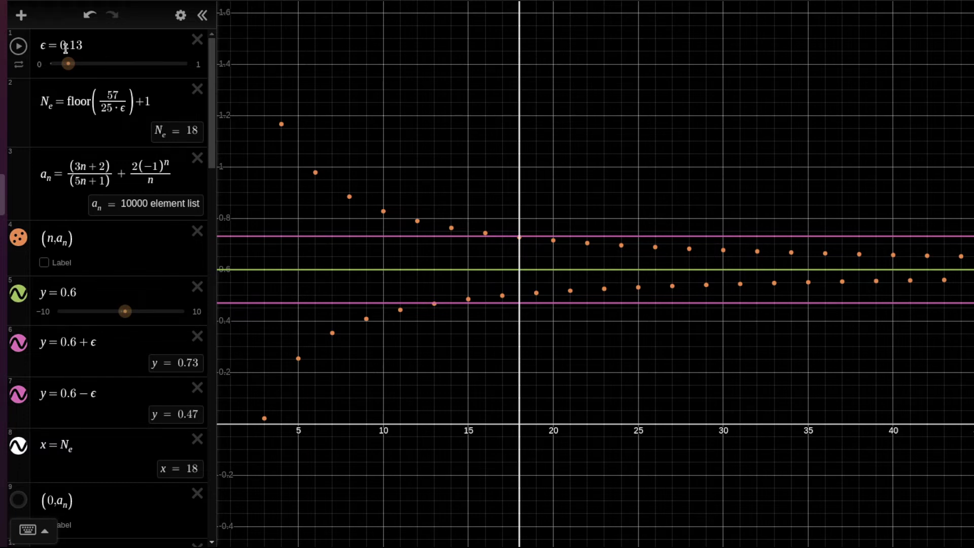
Step: Reduce ε to 0.06 and bring the sequence points beyond x = N_ε into view
drag(67, 63, 58, 63)
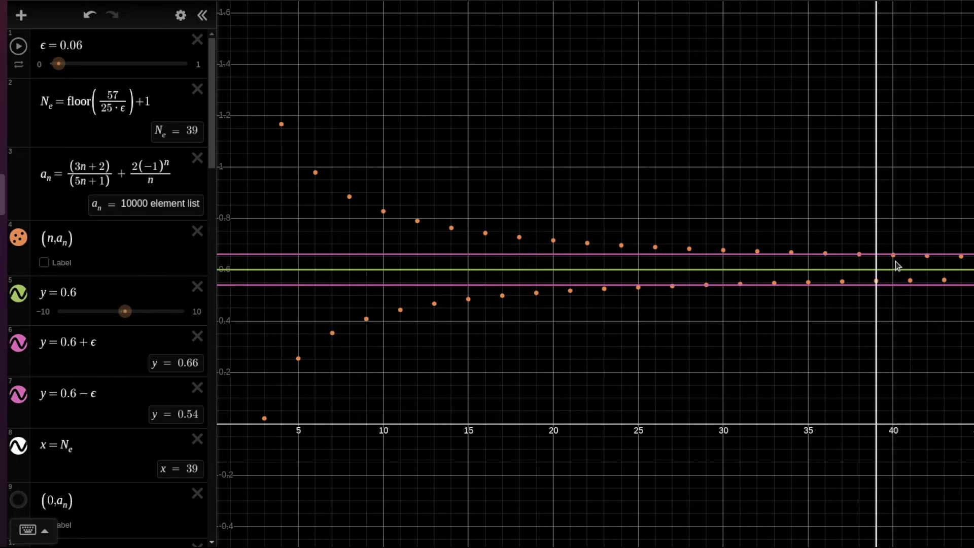
drag(897, 265, 383, 353)
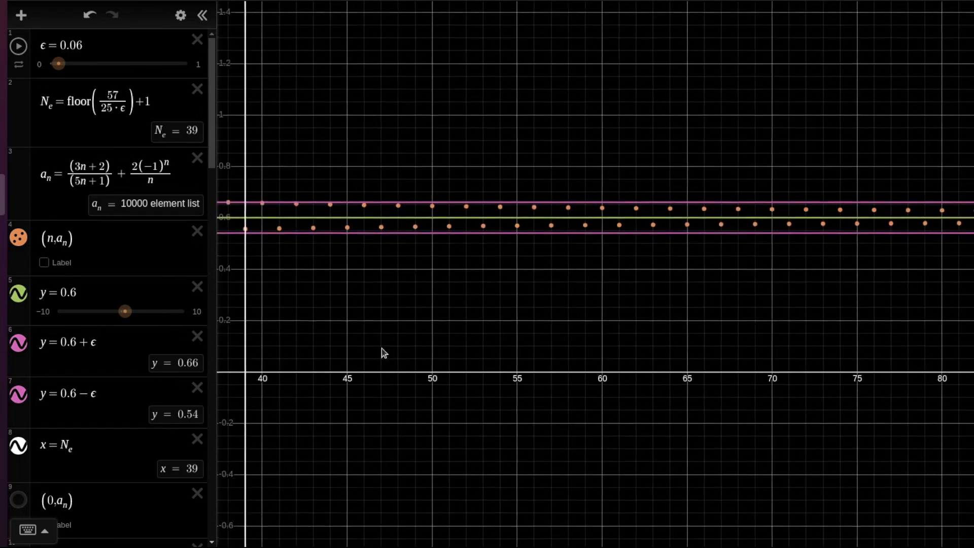
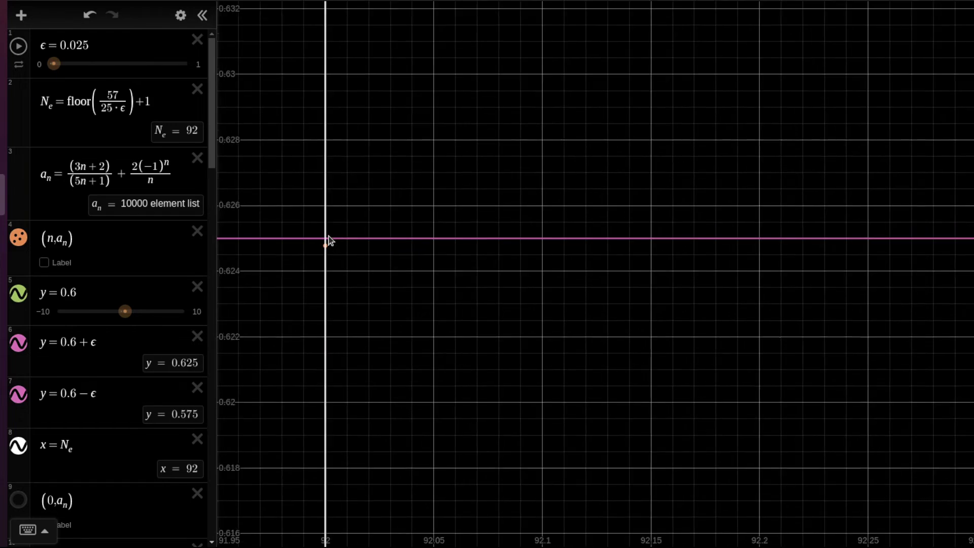
Step: Examine the sequence points against the ε = 0.025 band on both sides of the line x = N_ε
scroll(417, 295, down, 4)
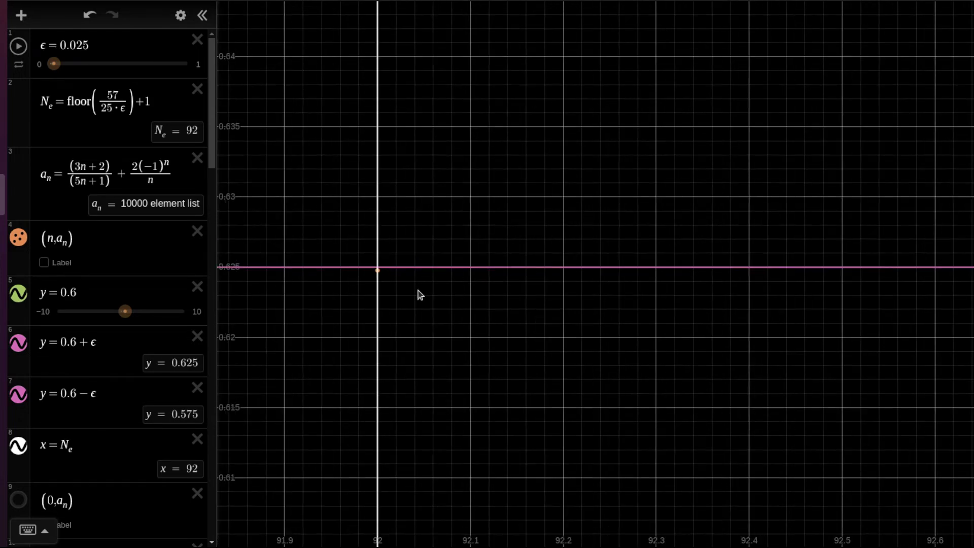
scroll(419, 295, down, 7)
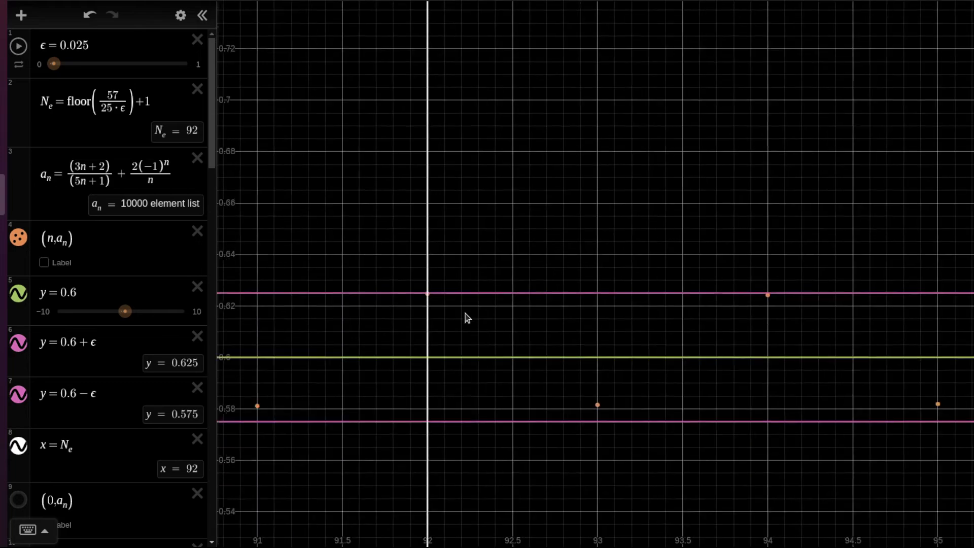
scroll(467, 318, down, 6)
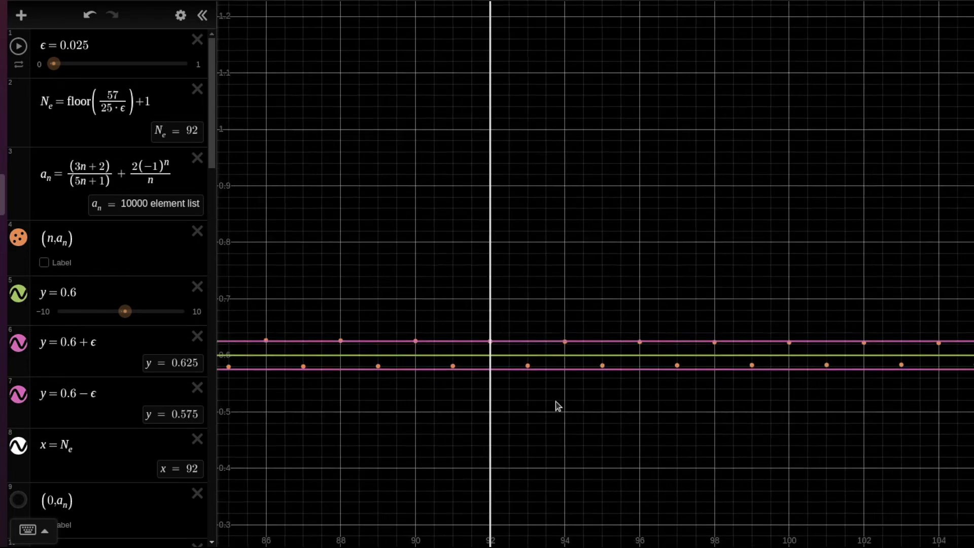
scroll(555, 404, down, 2)
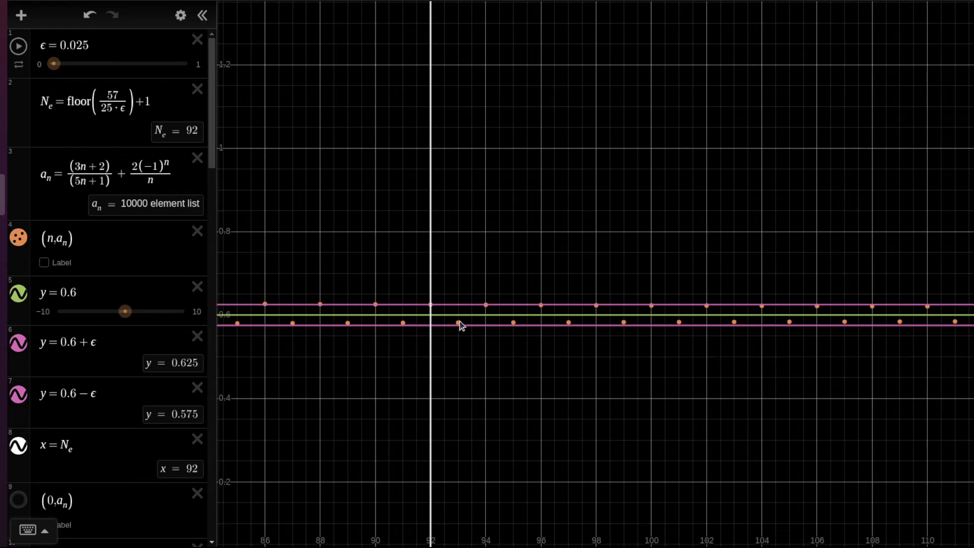
click(558, 324)
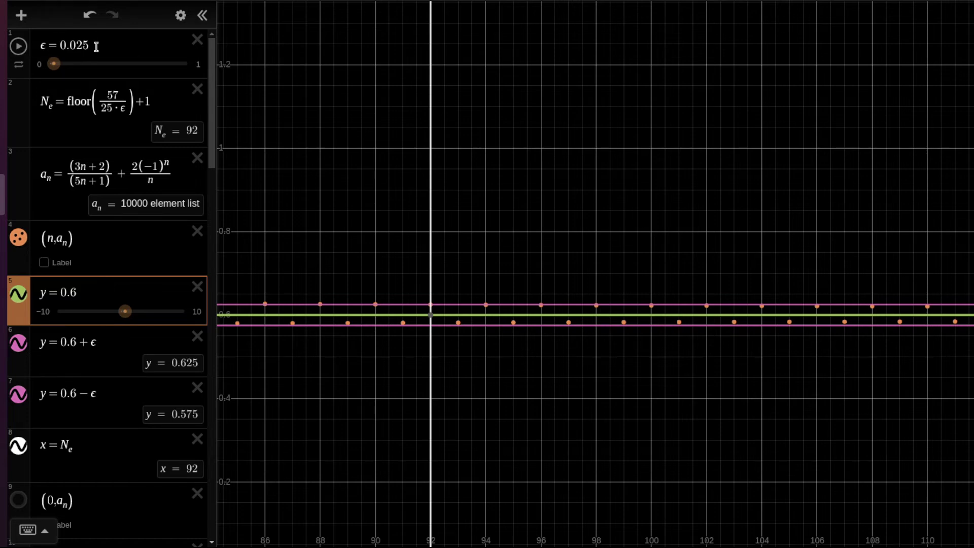
Step: Set ε to 0.005
click(61, 110)
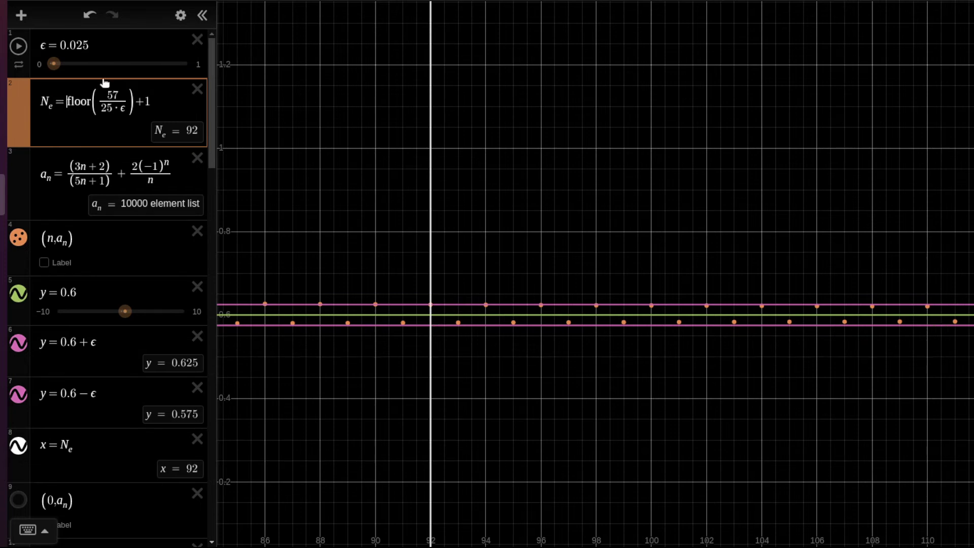
click(81, 45)
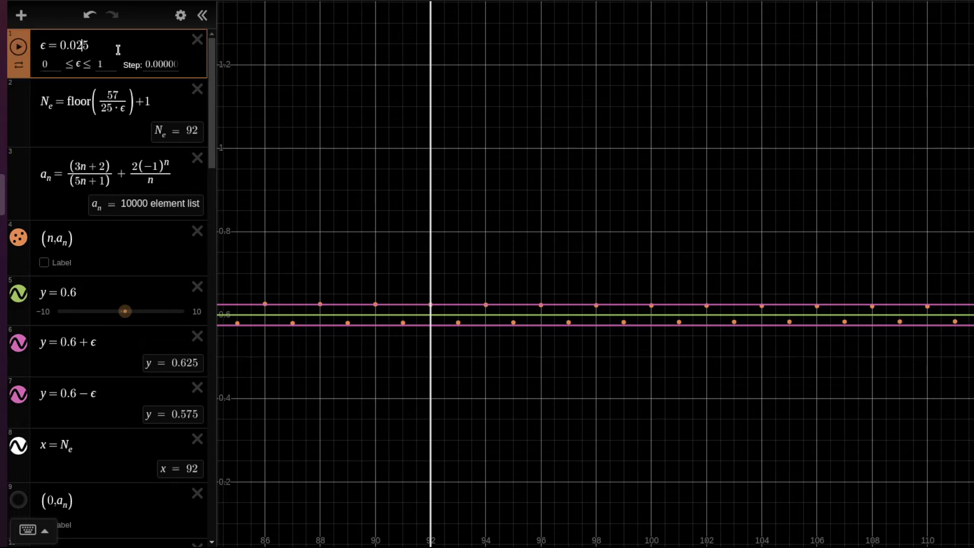
key(BackSpace)
text(0)
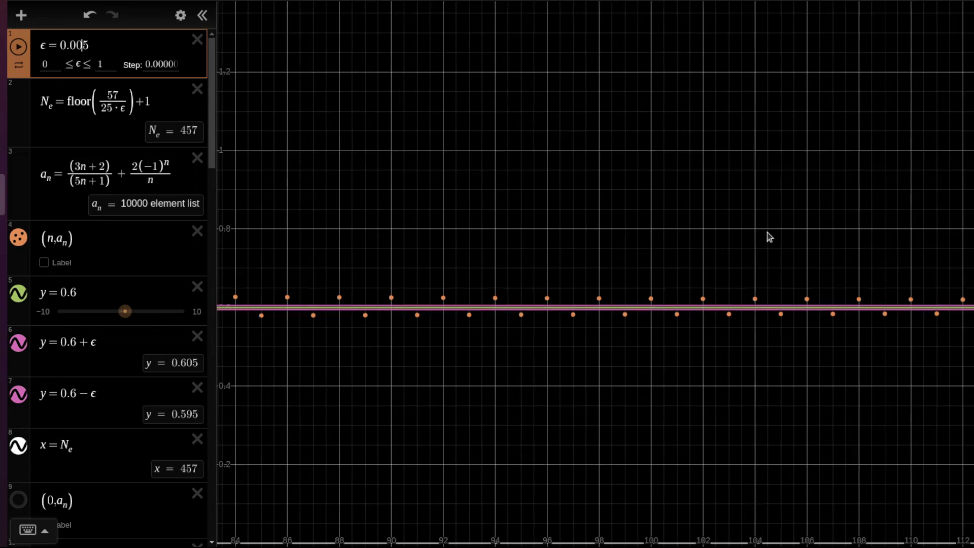
Step: Locate the line x = N_ε on the graph and examine the sequence points against the ε band there
scroll(845, 299, down, 10)
scroll(847, 306, down, 5)
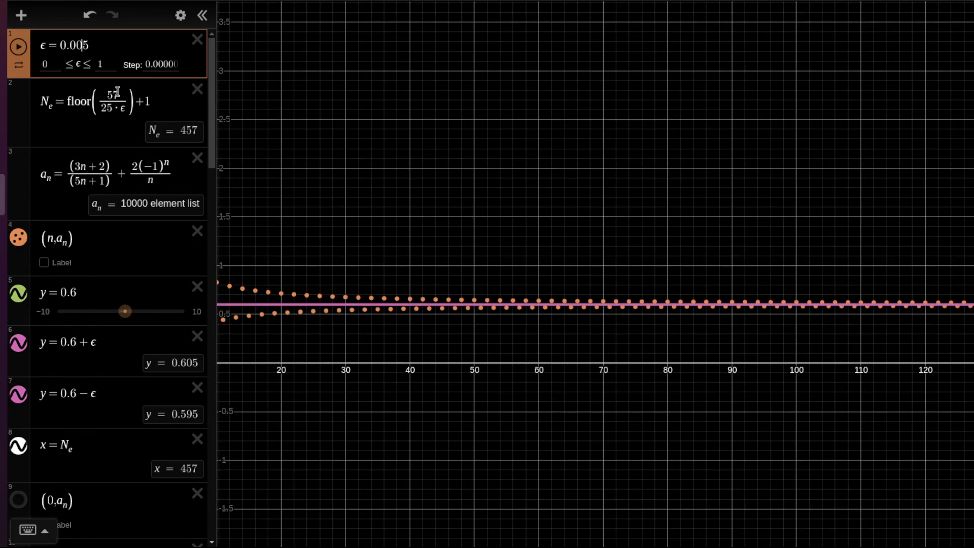
scroll(736, 316, down, 5)
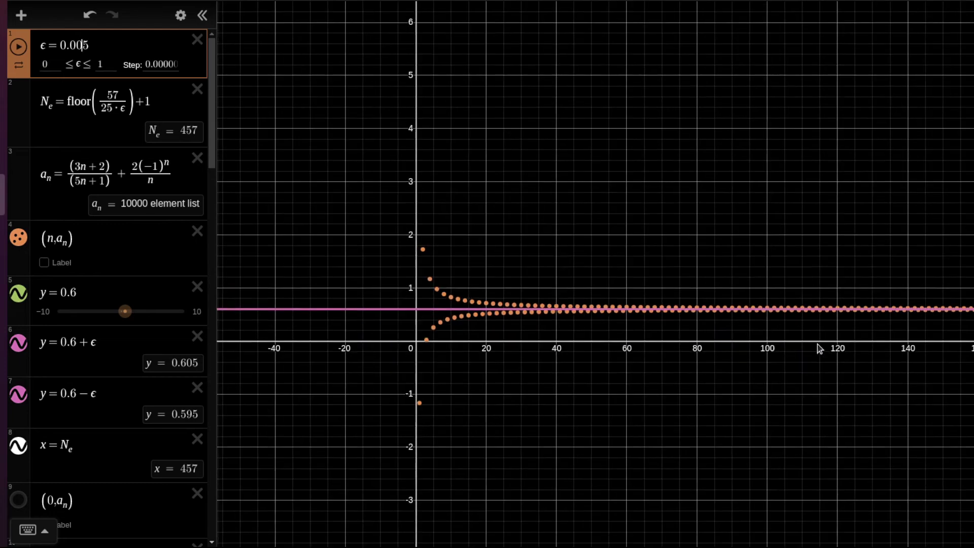
scroll(818, 348, down, 3)
drag(844, 352, 656, 340)
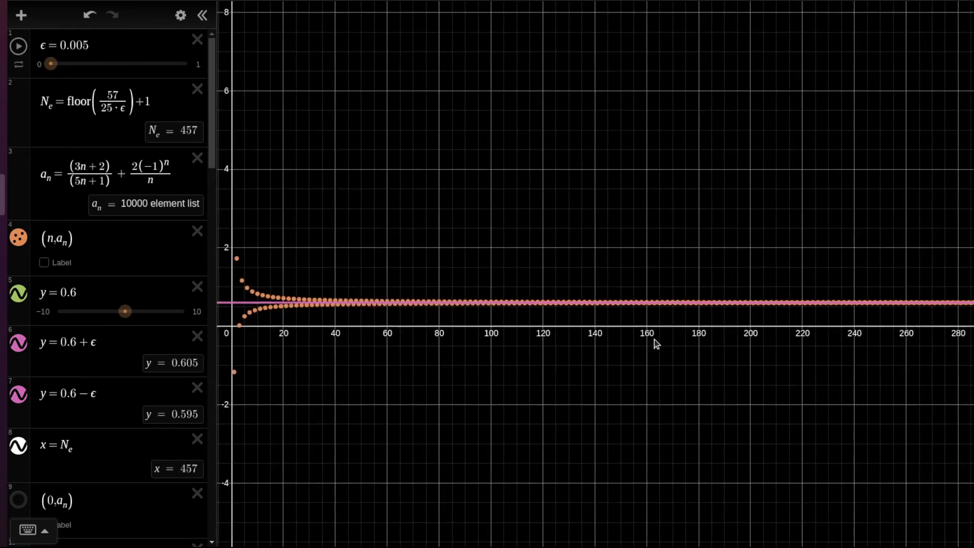
scroll(656, 343, down, 4)
drag(729, 349, 274, 312)
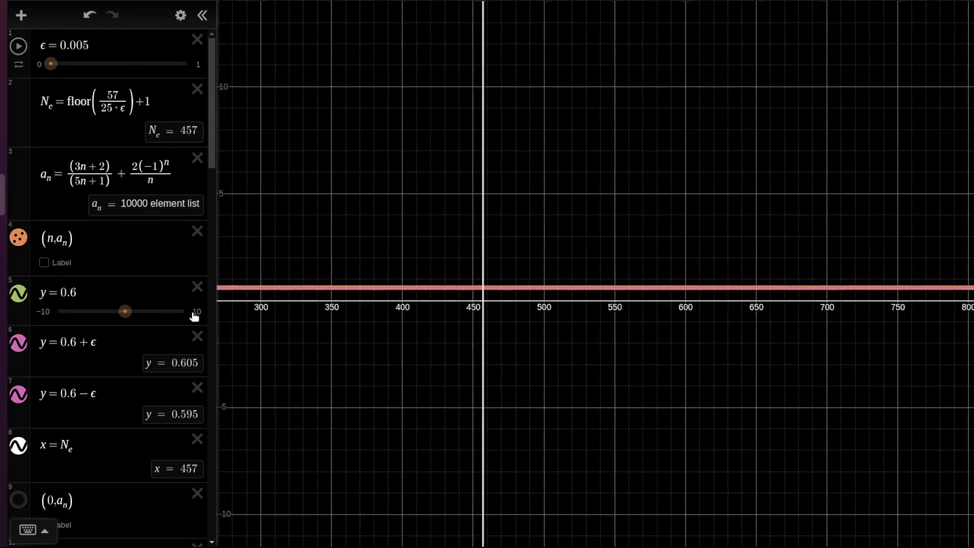
drag(544, 311, 394, 330)
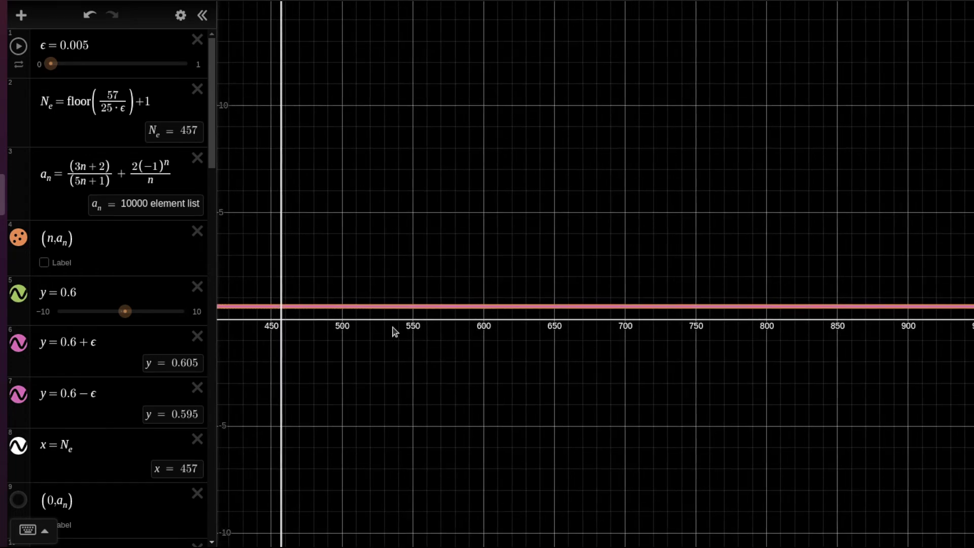
scroll(383, 328, up, 5)
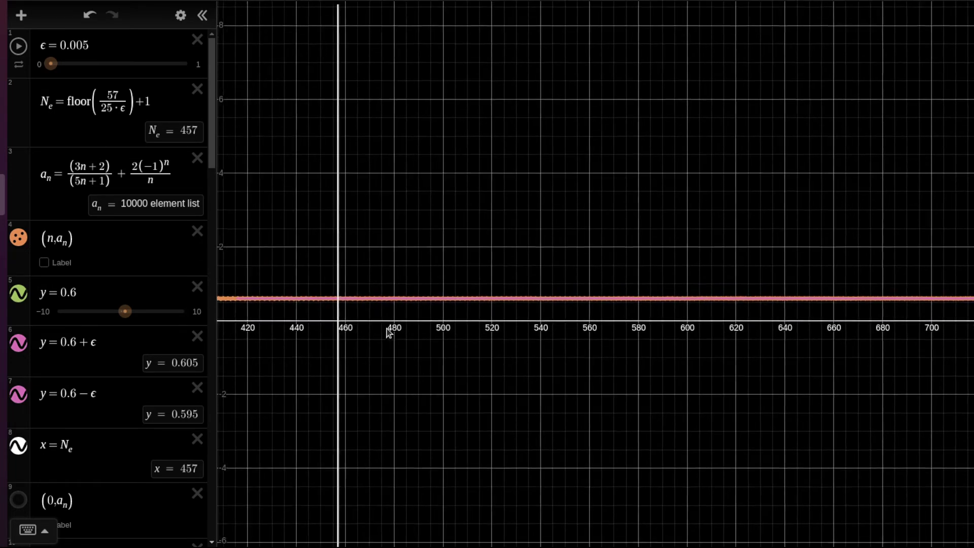
drag(390, 333, 461, 351)
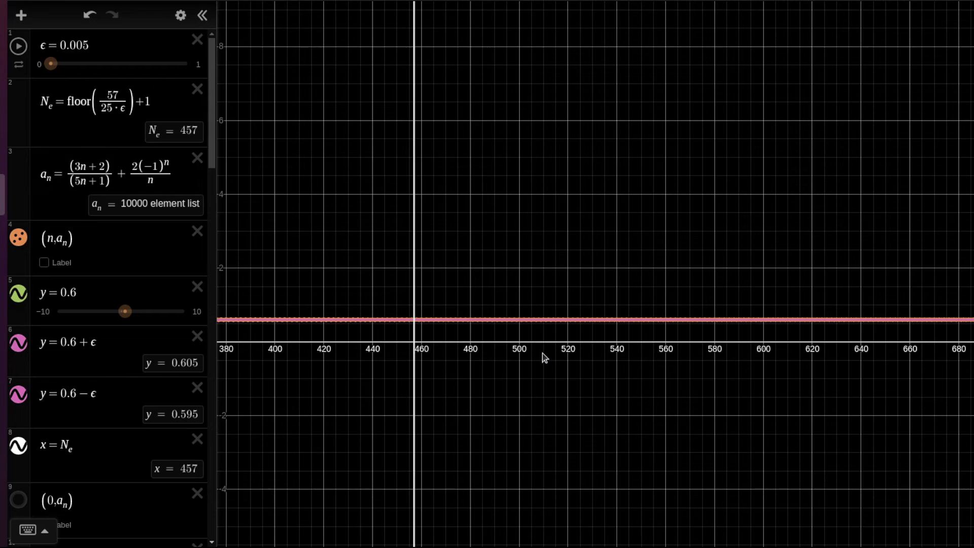
scroll(434, 323, up, 12)
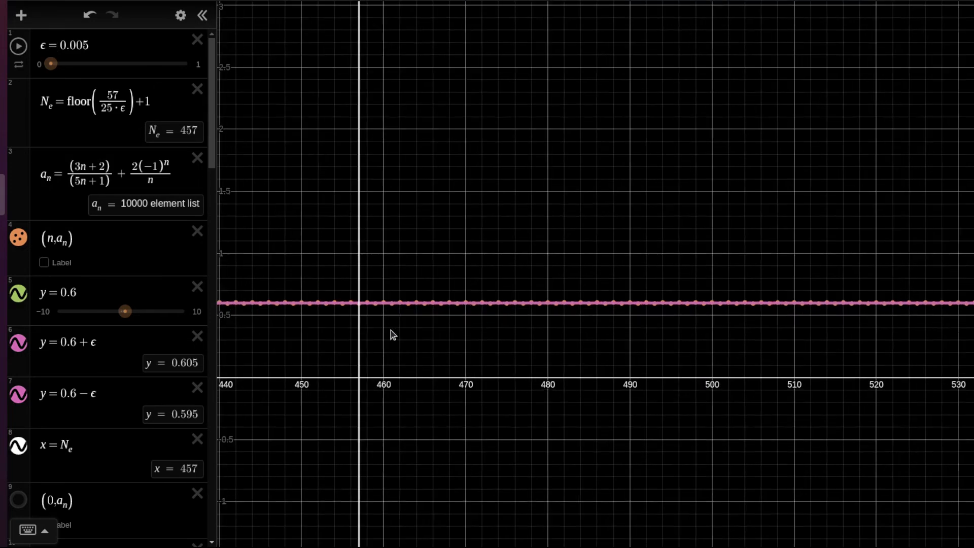
scroll(391, 330, up, 10)
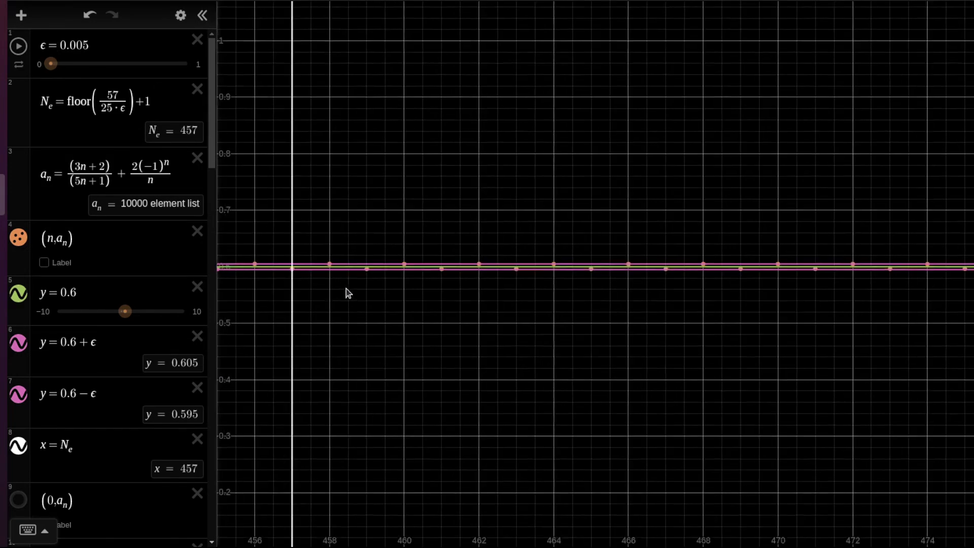
Step: Examine the first sequence points from x = N_ε onward against the ε = 0.005 band around y = 0.6
scroll(346, 293, up, 5)
drag(320, 294, 411, 315)
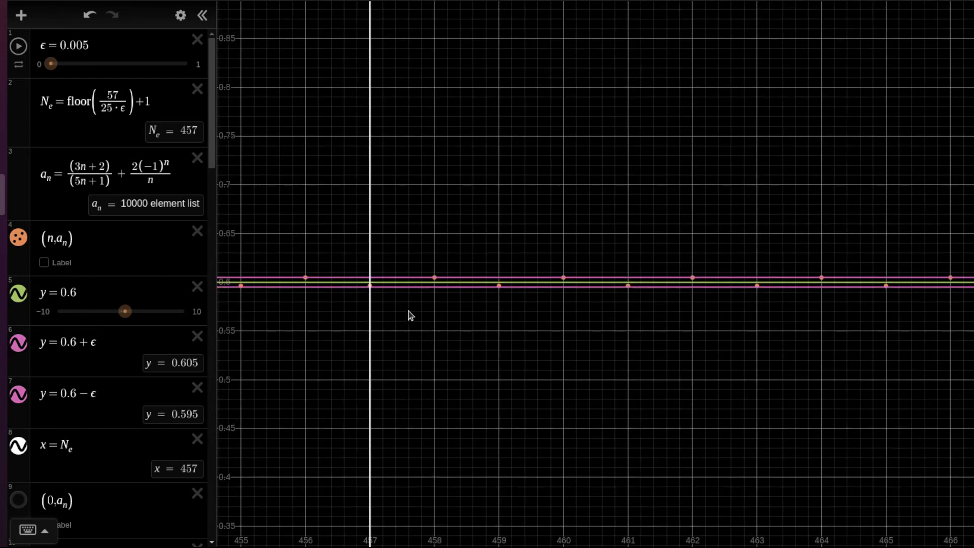
scroll(399, 295, up, 8)
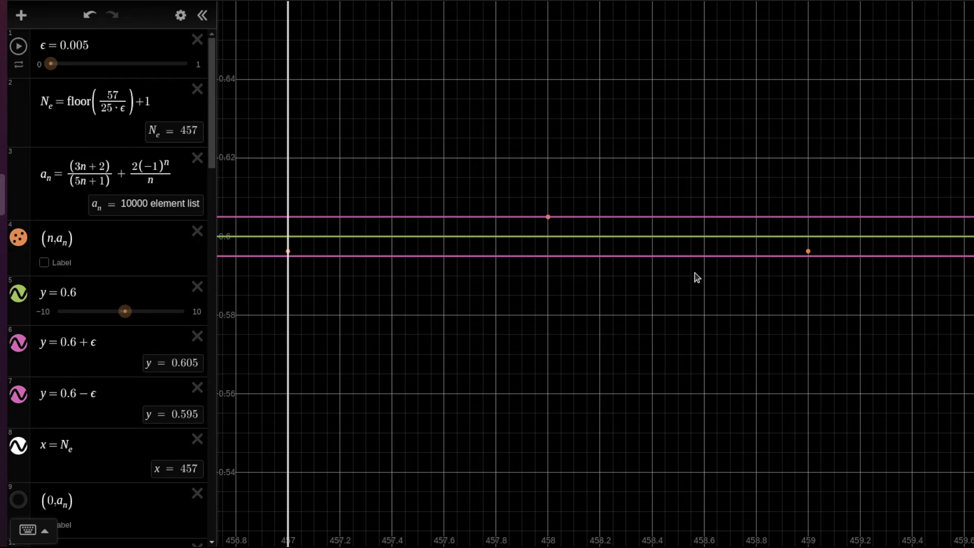
scroll(748, 246, down, 2)
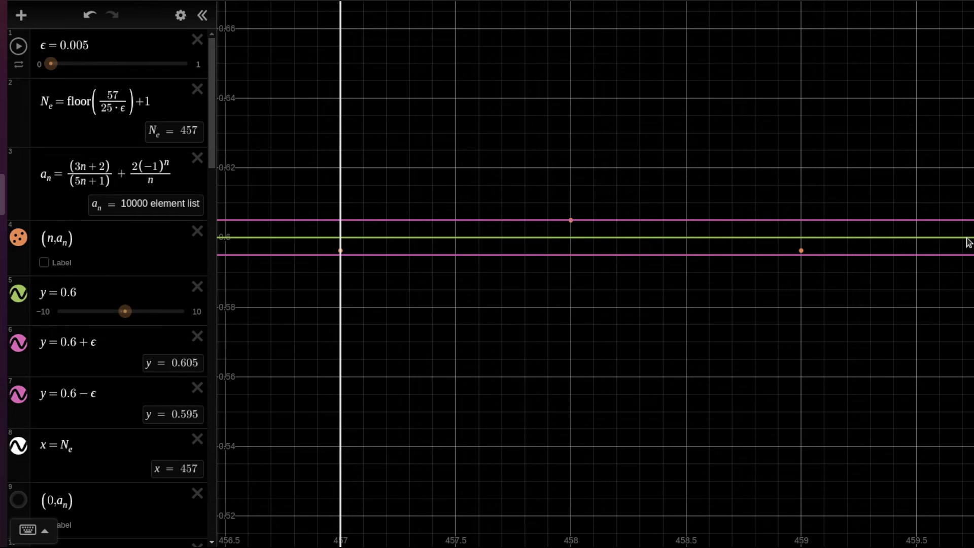
click(930, 237)
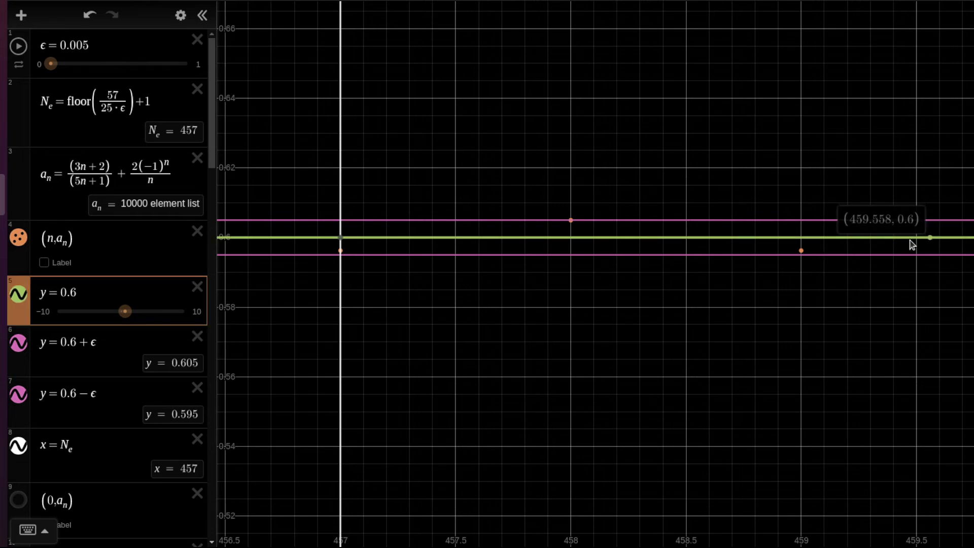
Step: Inspect the sequence point at n = 460 closely against the upper bound y = 0.6 + ε
drag(967, 325, 736, 350)
scroll(693, 261, up, 10)
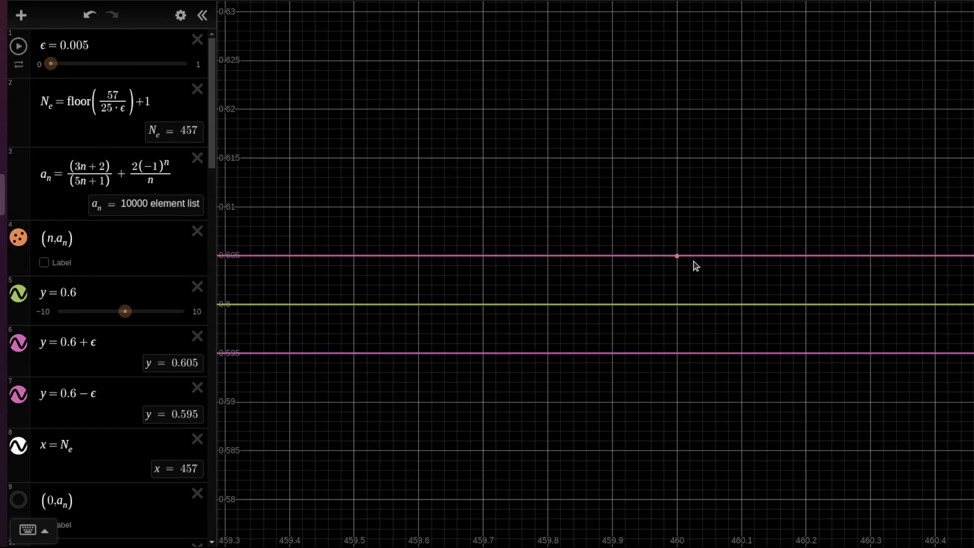
scroll(669, 253, up, 8)
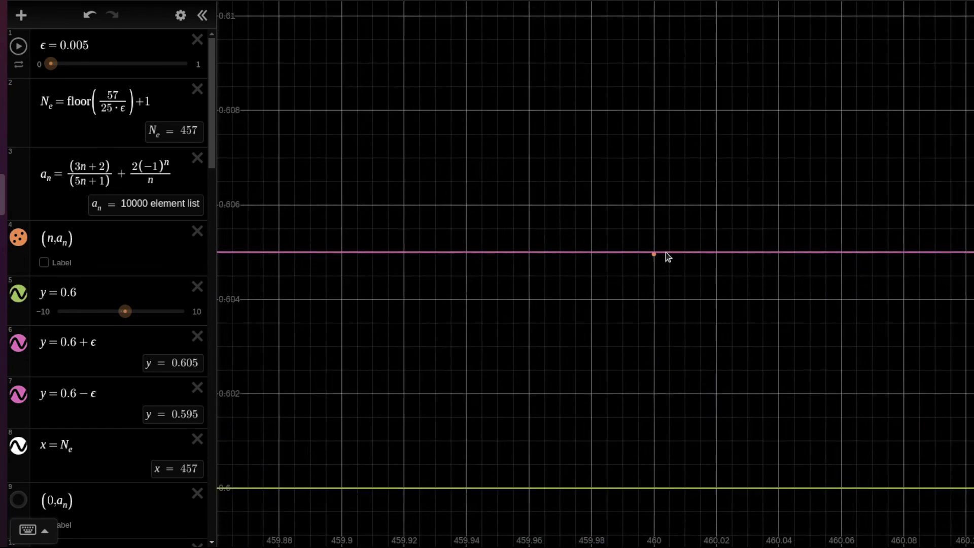
scroll(663, 252, up, 2)
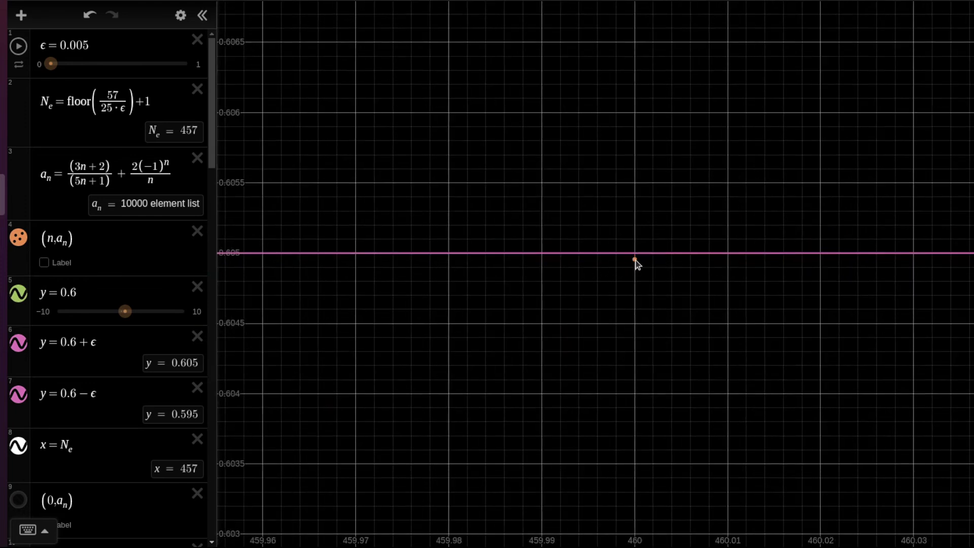
scroll(635, 260, up, 5)
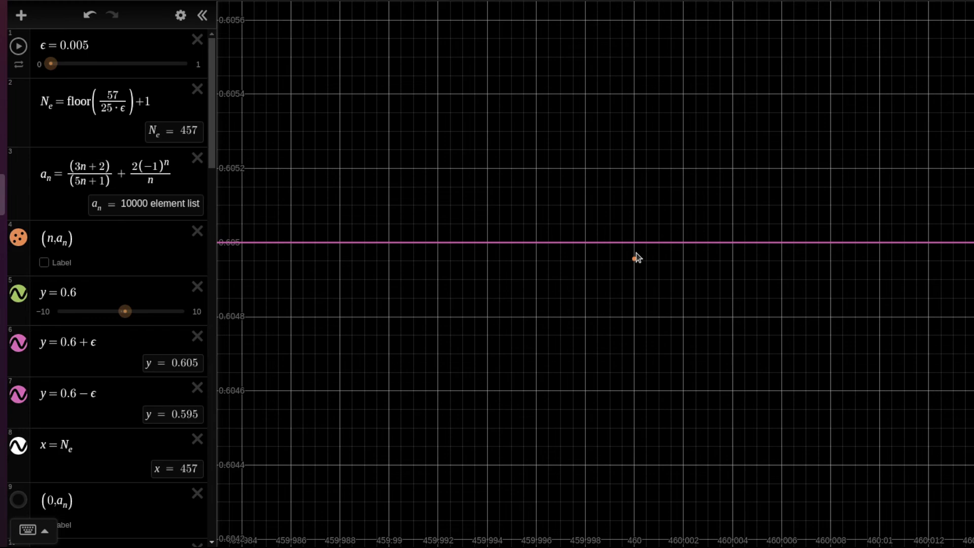
Step: Set ε to 0.001
scroll(635, 264, down, 3)
scroll(635, 269, down, 8)
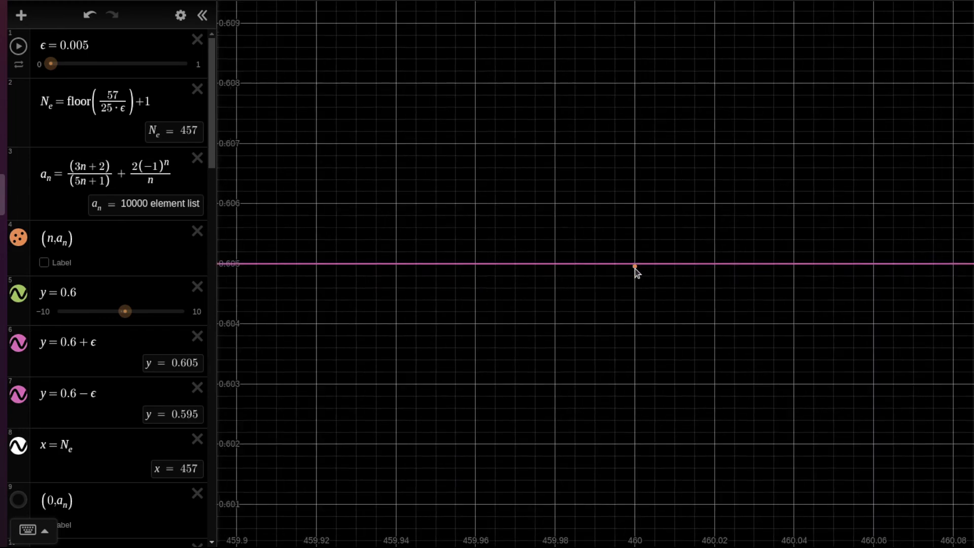
scroll(635, 269, down, 6)
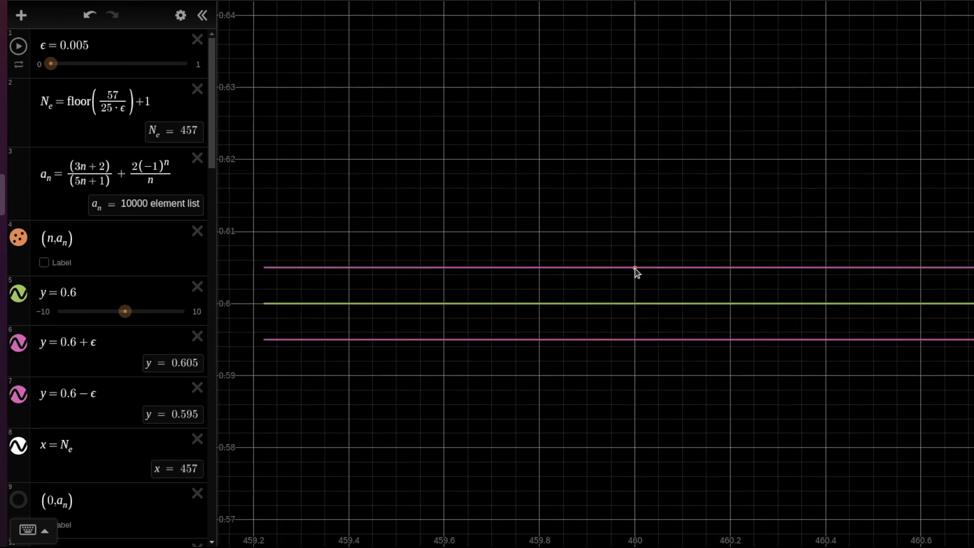
scroll(635, 269, down, 6)
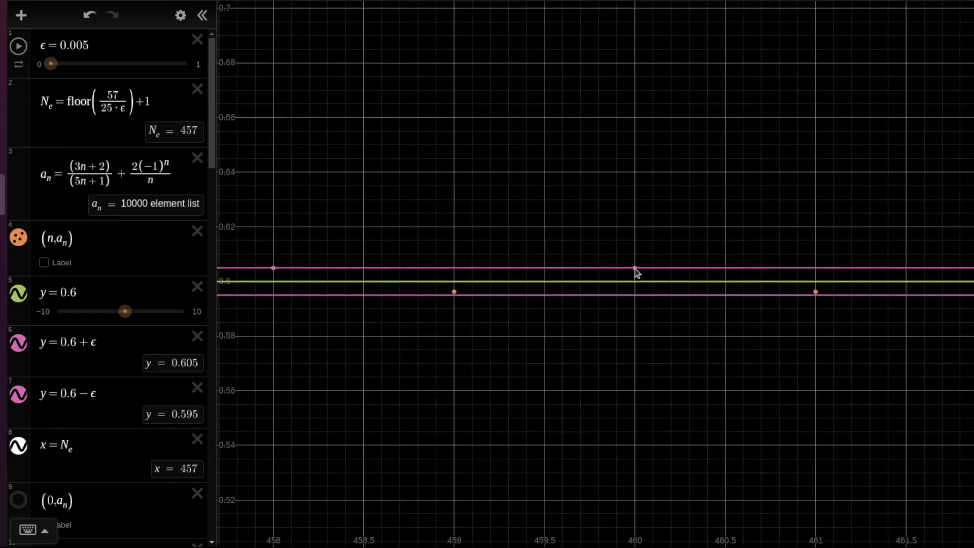
scroll(635, 269, down, 1)
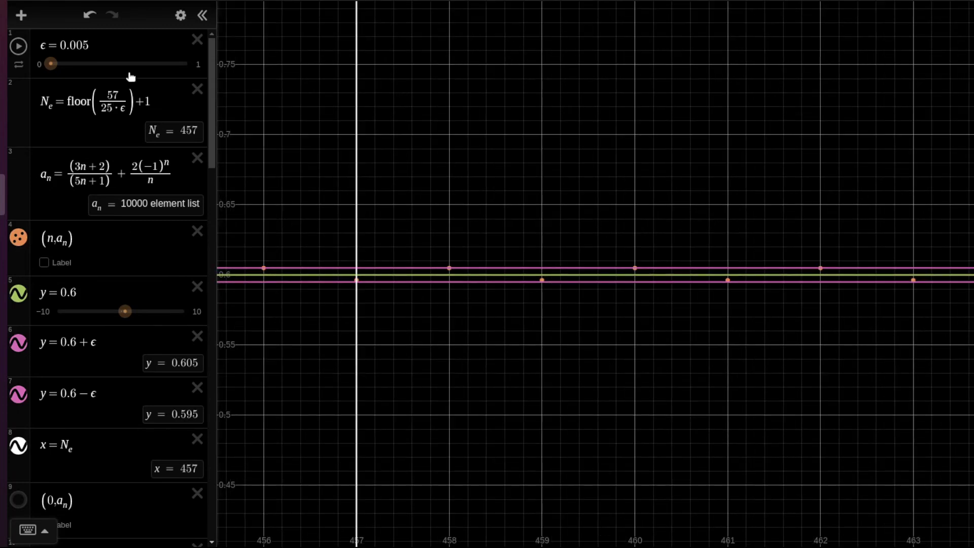
click(89, 46)
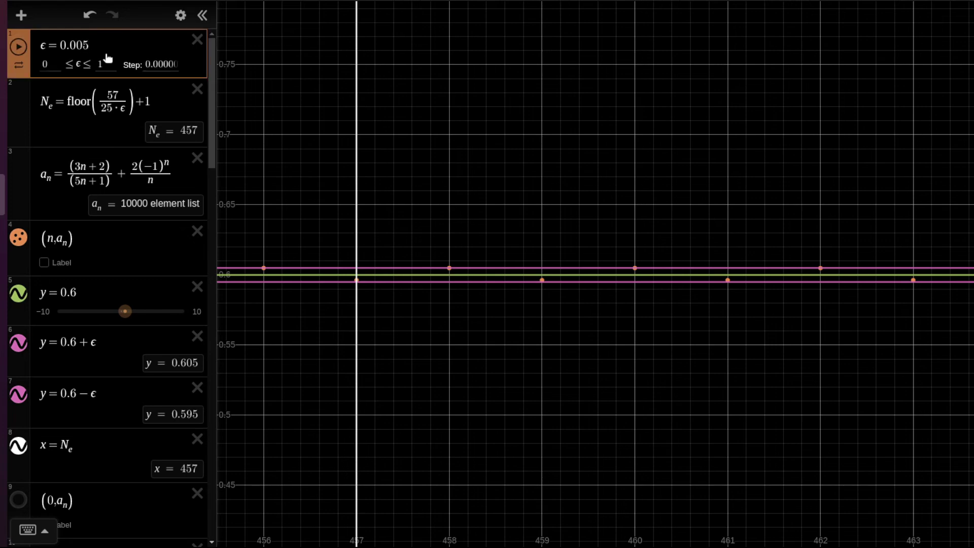
key(BackSpace)
text(1)
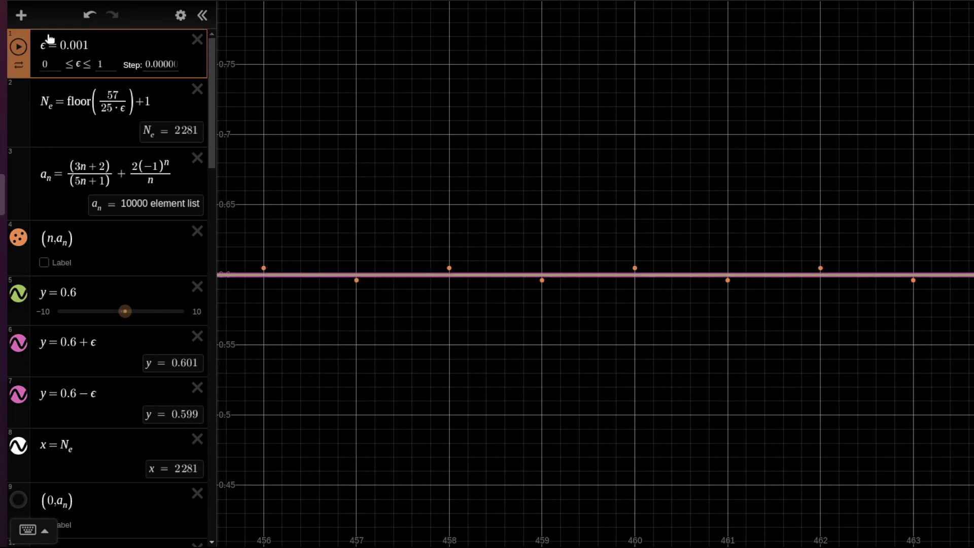
Step: Locate the line x = N_ε on the graph for ε = 0.001
scroll(741, 185, down, 6)
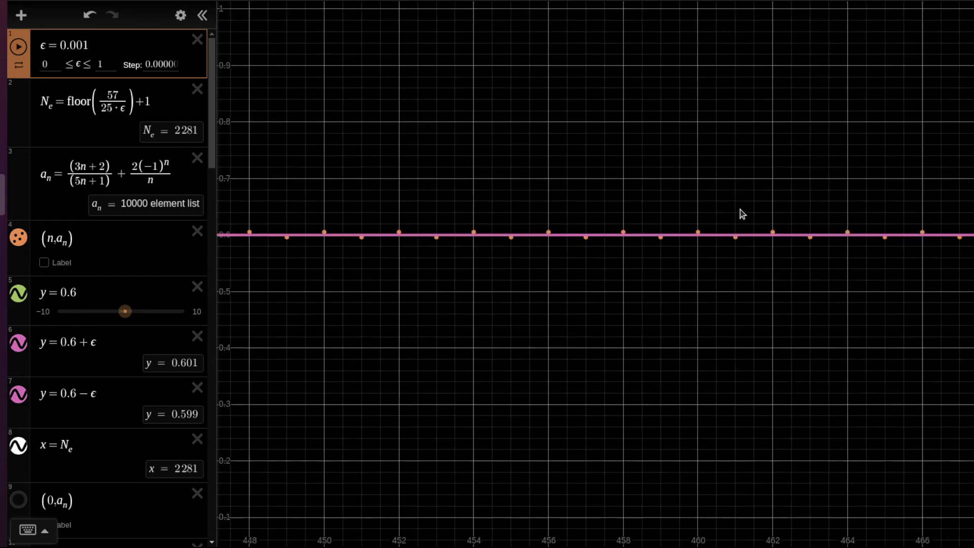
scroll(742, 212, down, 6)
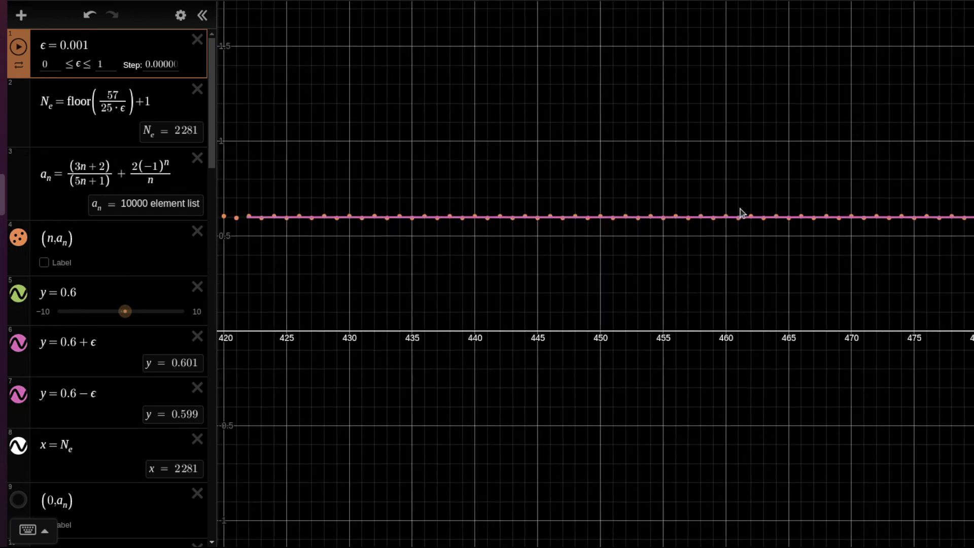
scroll(742, 211, down, 7)
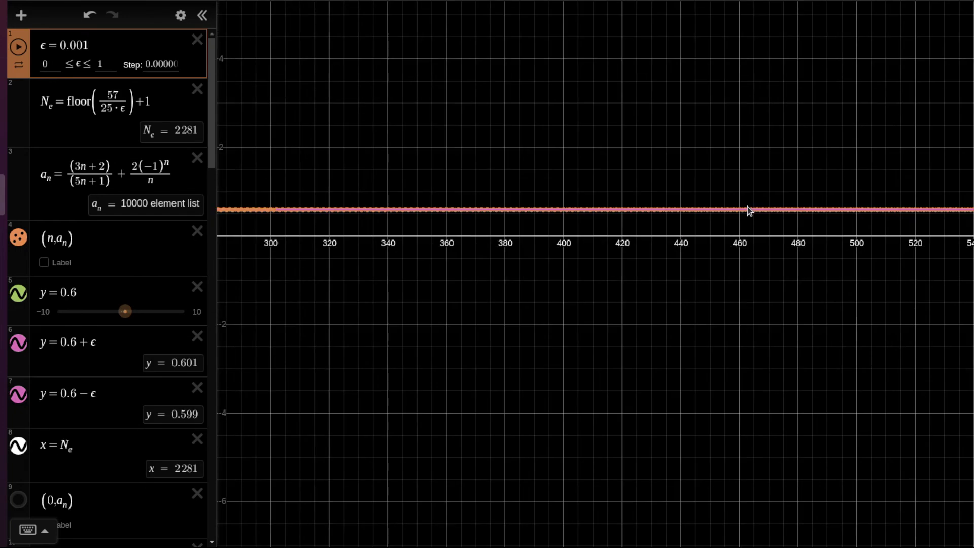
scroll(808, 215, down, 3)
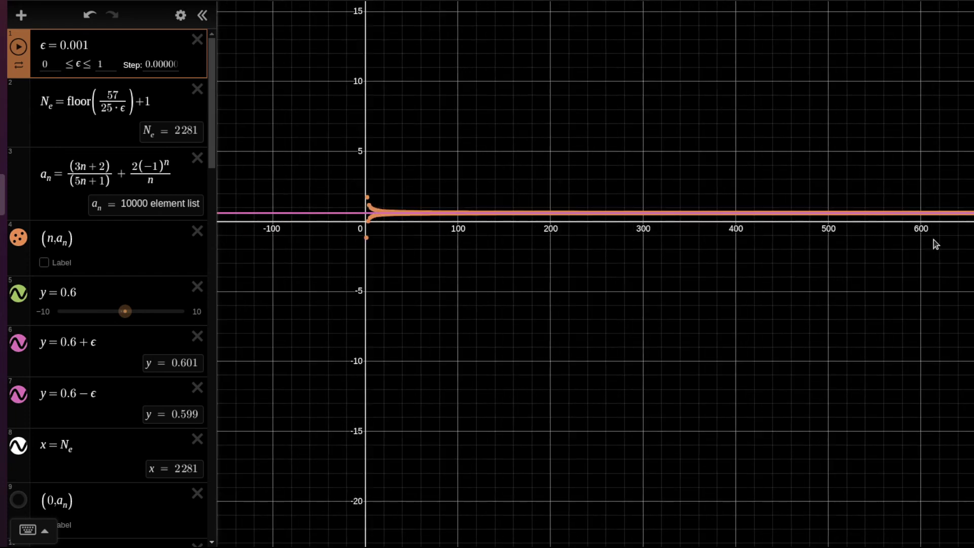
drag(935, 244, 607, 264)
scroll(606, 264, down, 7)
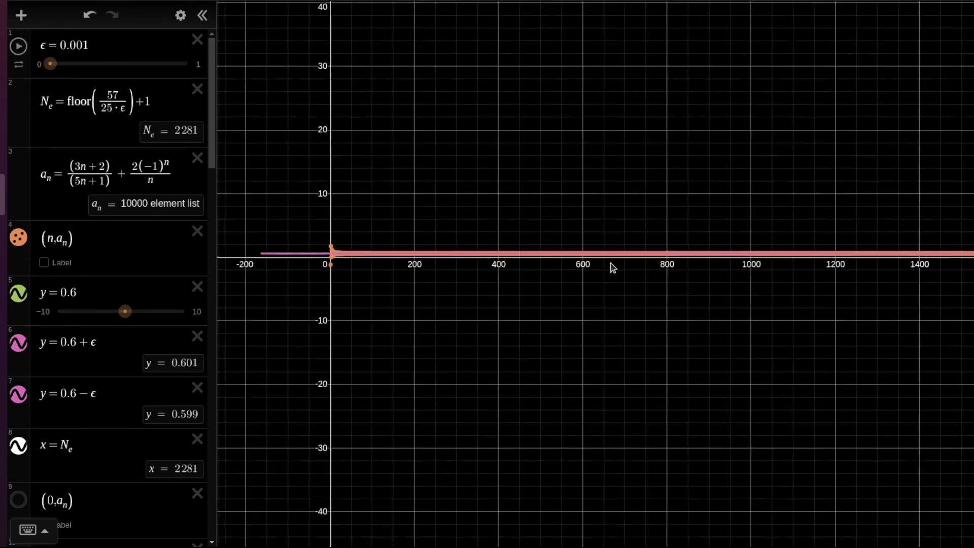
scroll(672, 302, right, 5)
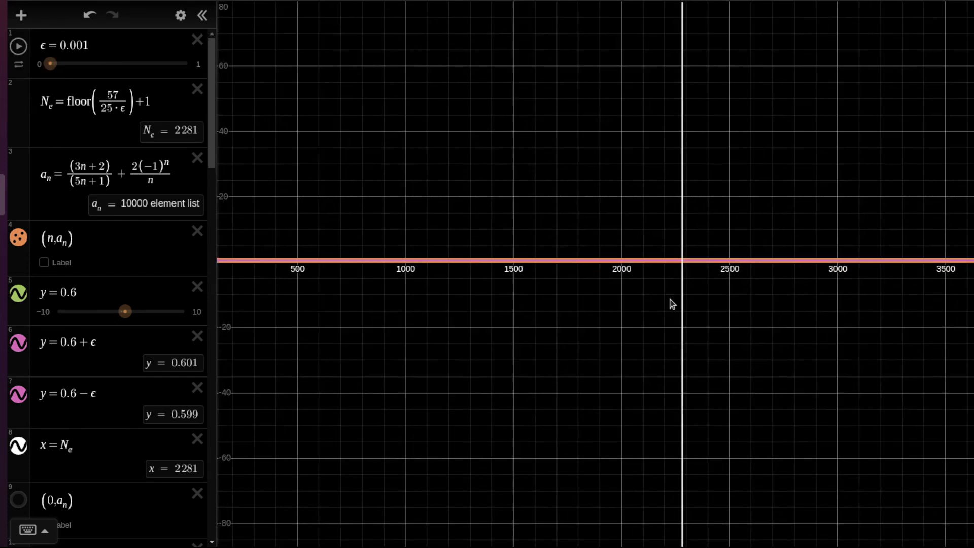
Step: Examine the sequence point on the line x = N_ε against the ε = 0.001 band around y = 0.6
scroll(522, 268, up, 3)
scroll(499, 250, up, 8)
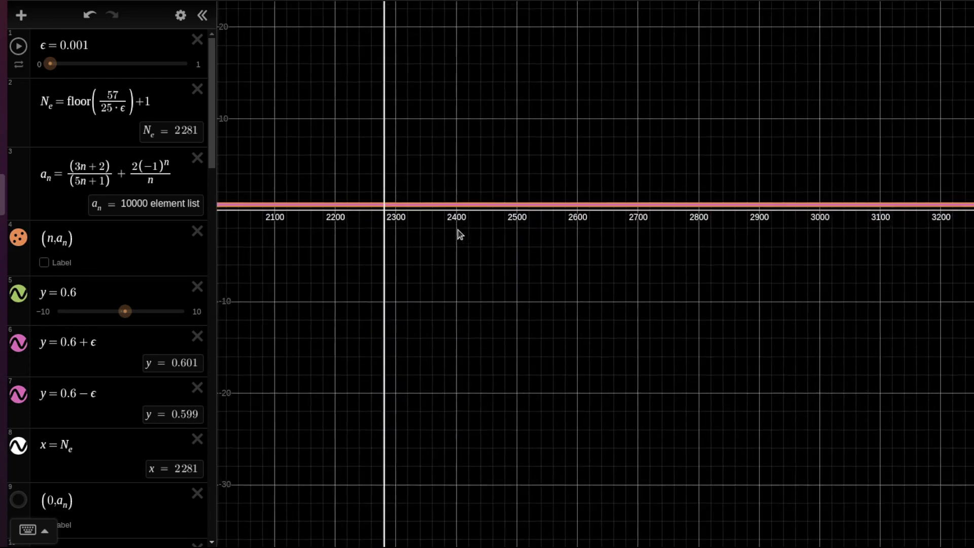
scroll(342, 164, up, 2)
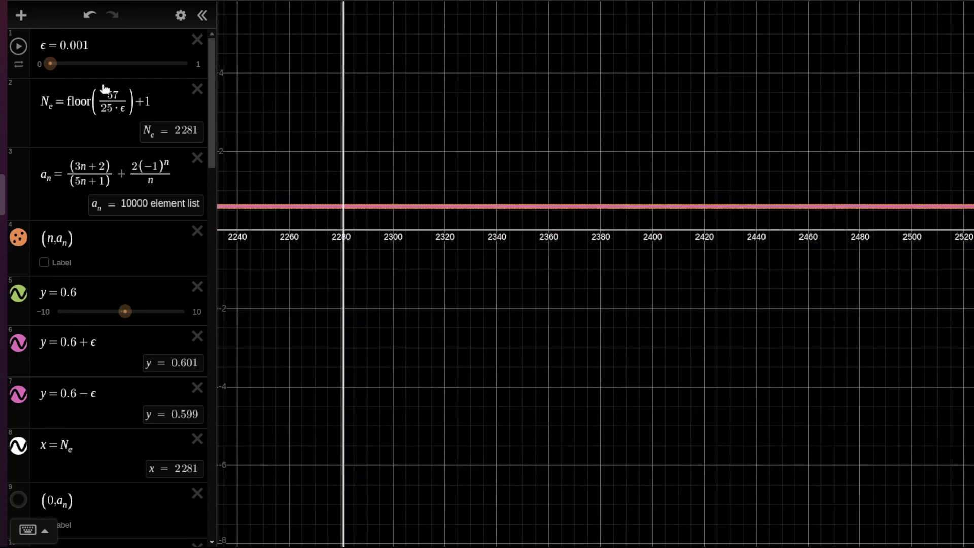
scroll(352, 239, up, 5)
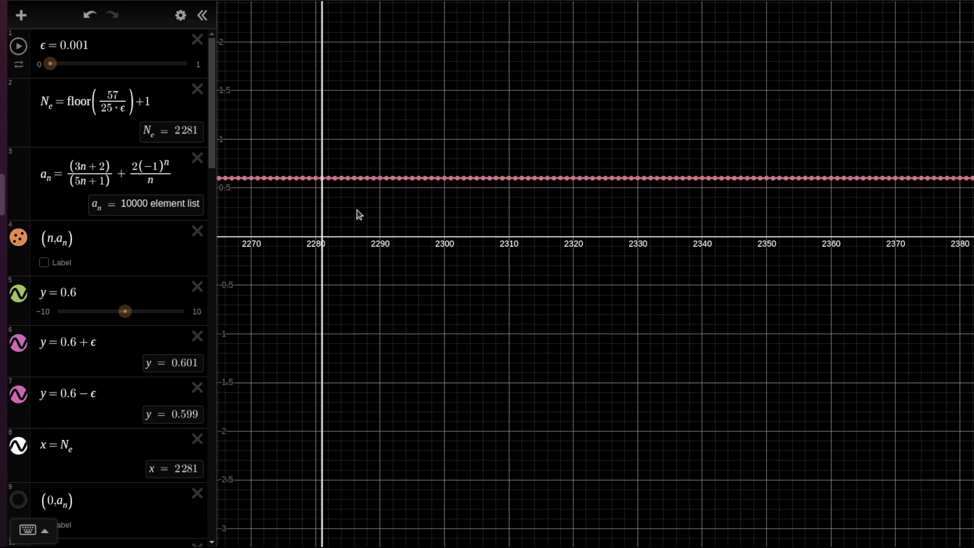
scroll(420, 285, up, 5)
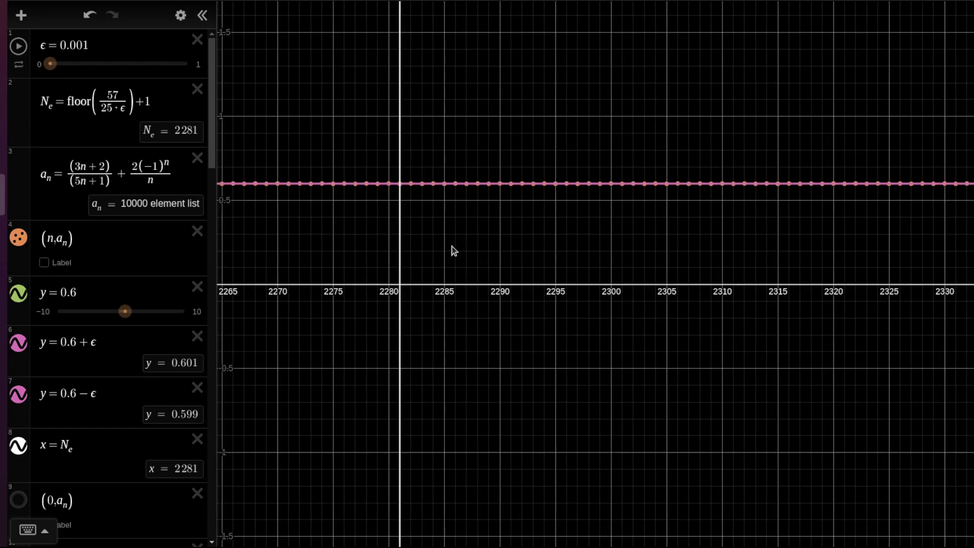
scroll(418, 282, up, 4)
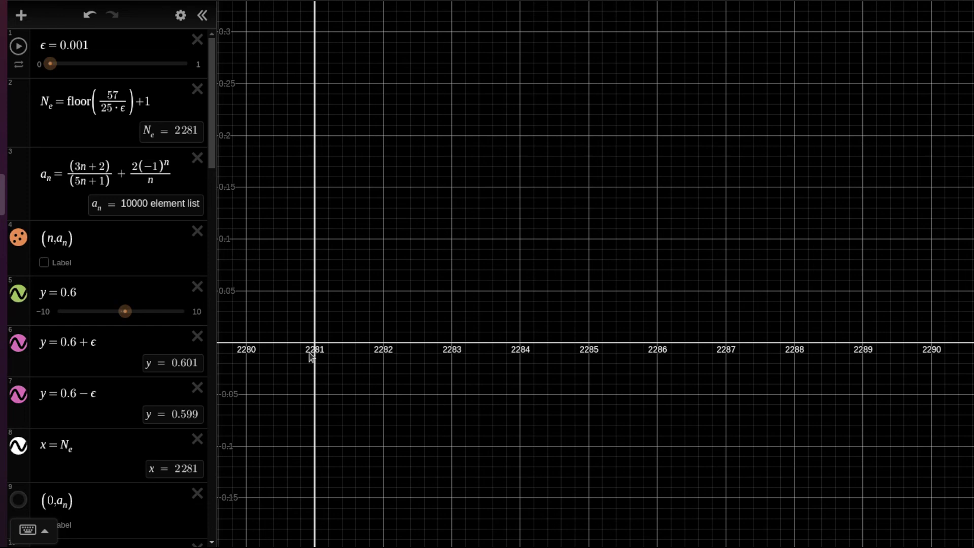
drag(381, 152, 406, 384)
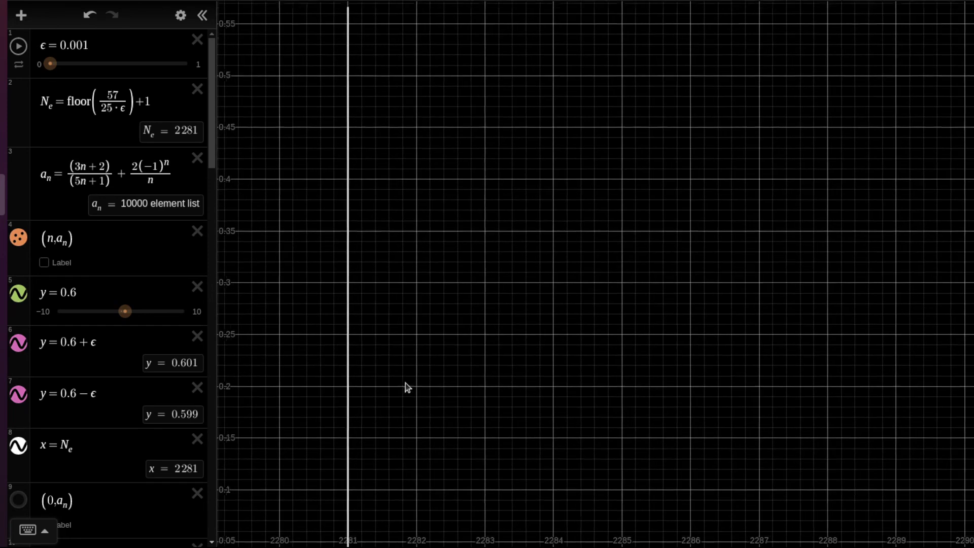
drag(411, 124, 443, 448)
scroll(401, 395, up, 2)
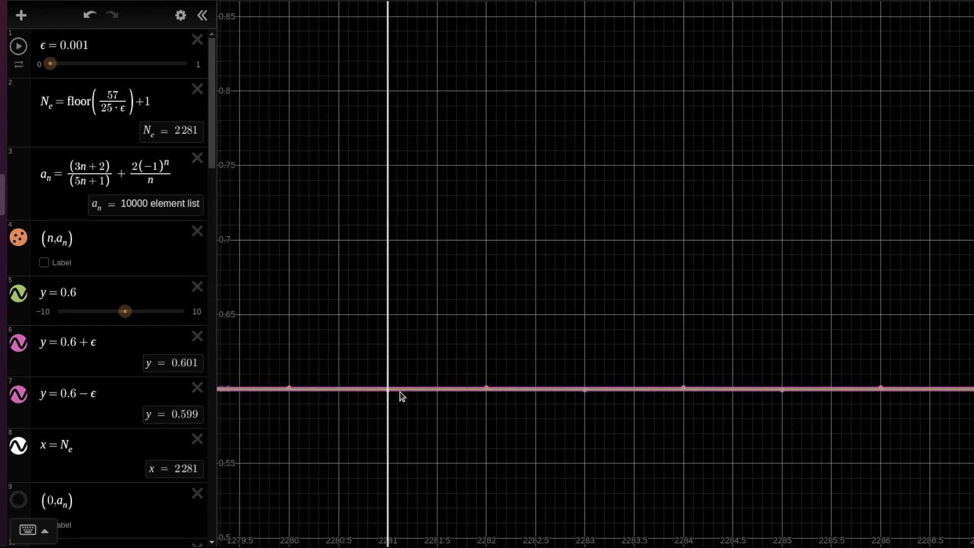
scroll(400, 392, up, 5)
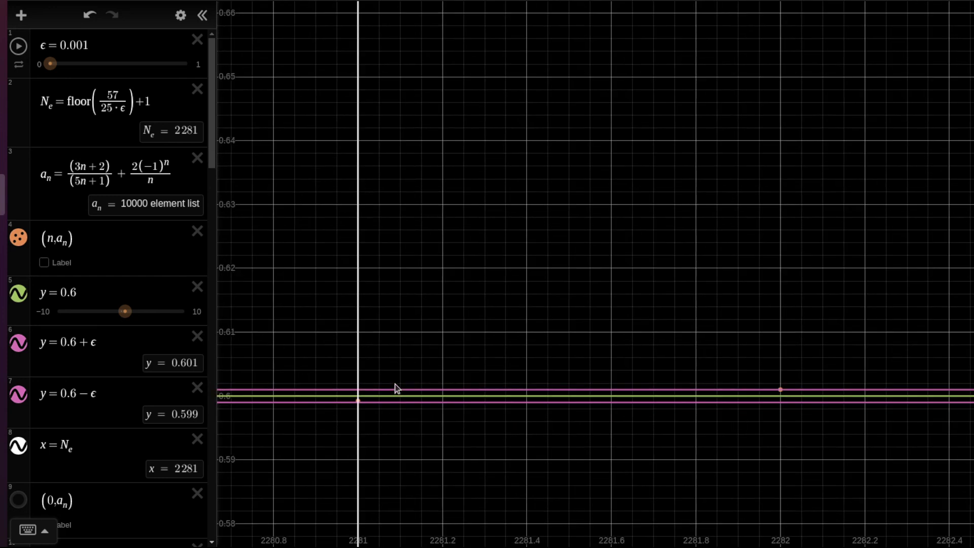
scroll(397, 388, up, 3)
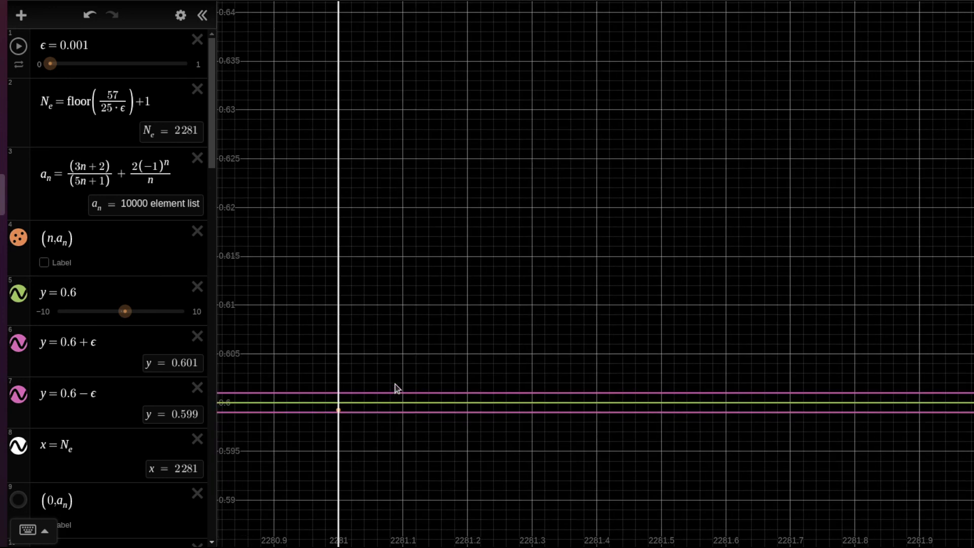
scroll(398, 389, up, 1)
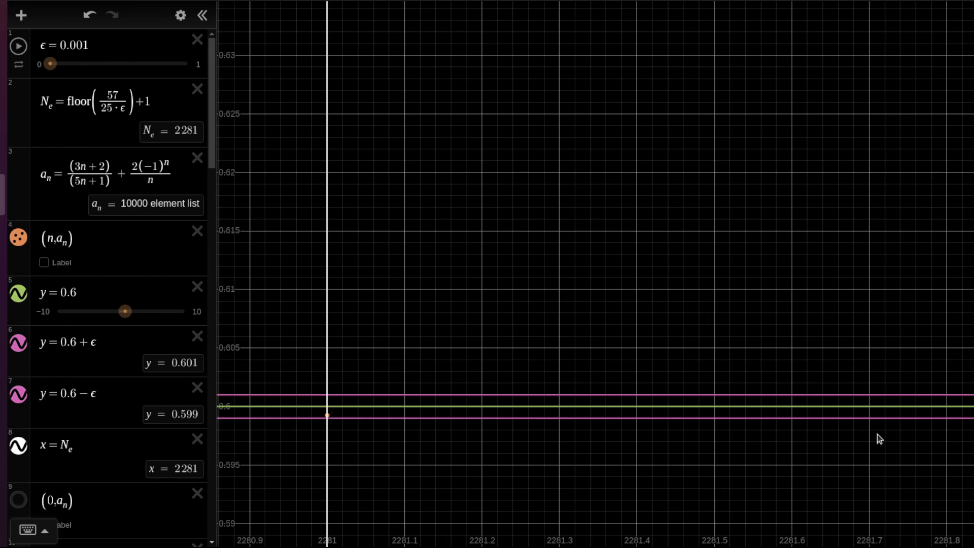
Step: Inspect the sequence point at n = 2282 closely against the upper bound y = 0.6 + ε
scroll(595, 274, up, 1)
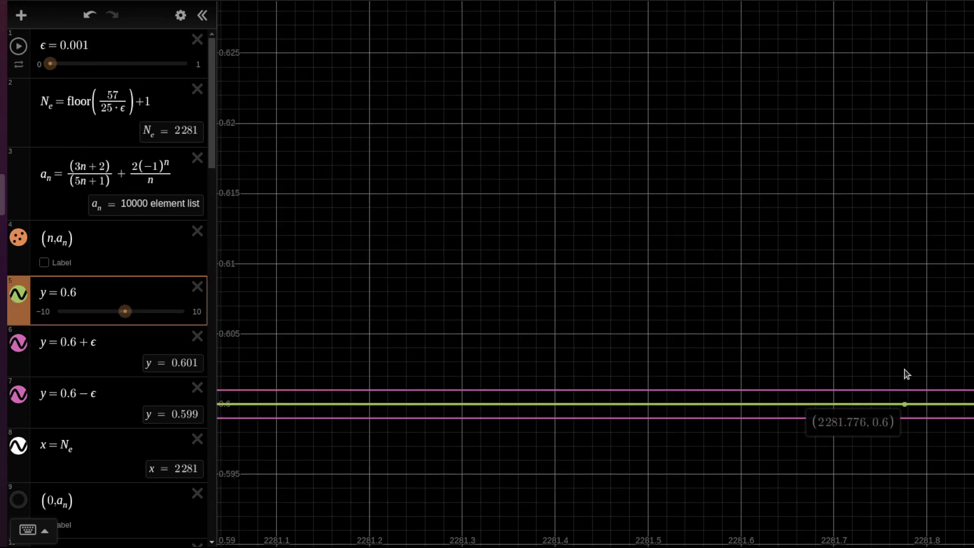
scroll(802, 287, right, 5)
scroll(833, 303, up, 3)
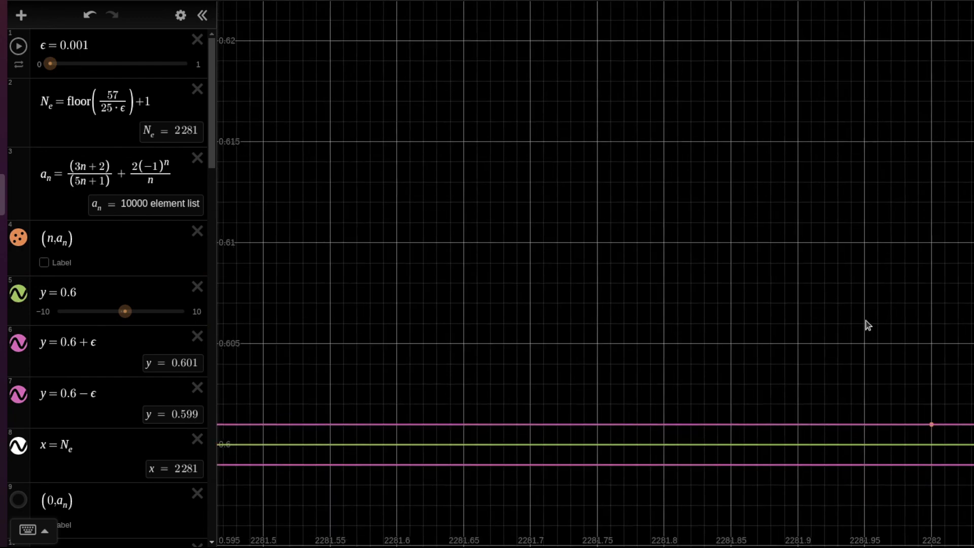
drag(811, 284, 648, 187)
scroll(835, 274, up, 5)
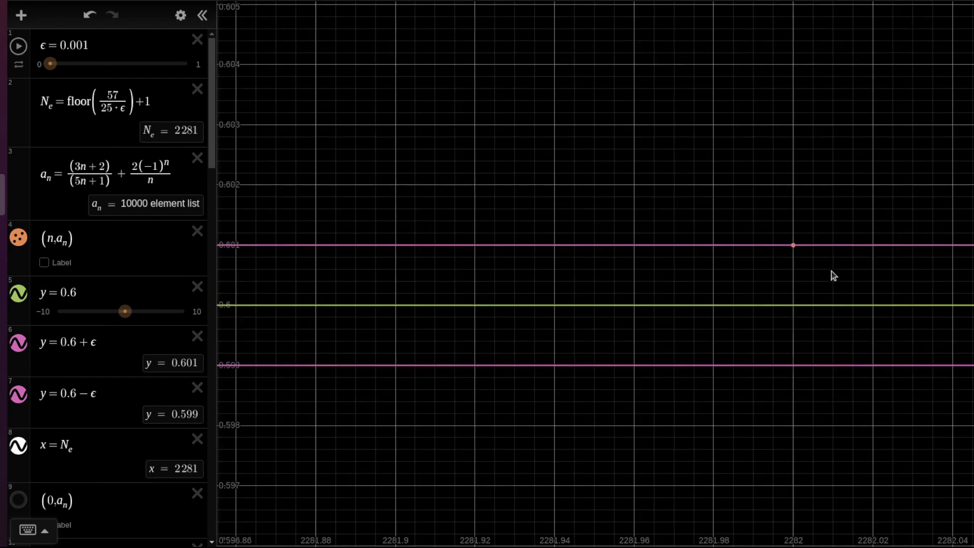
scroll(772, 233, up, 6)
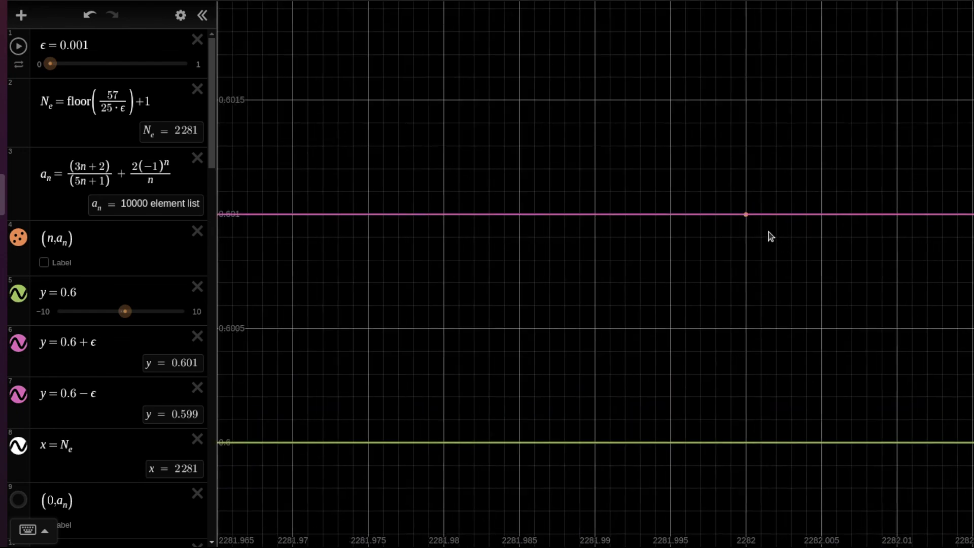
scroll(732, 205, up, 5)
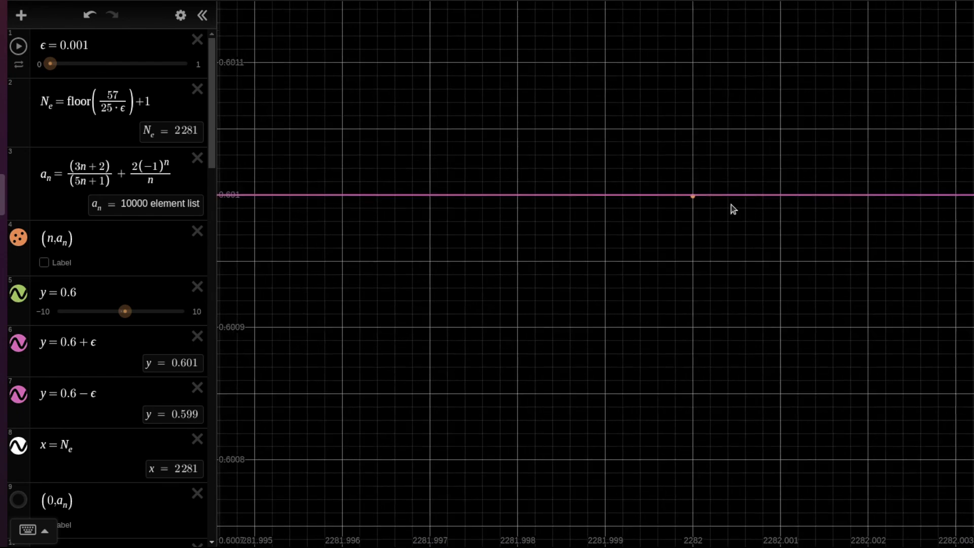
Step: Compare the sequence points from n = 2281 to n = 2283 with the whole ε band and the line x = N_ε
scroll(688, 191, up, 1)
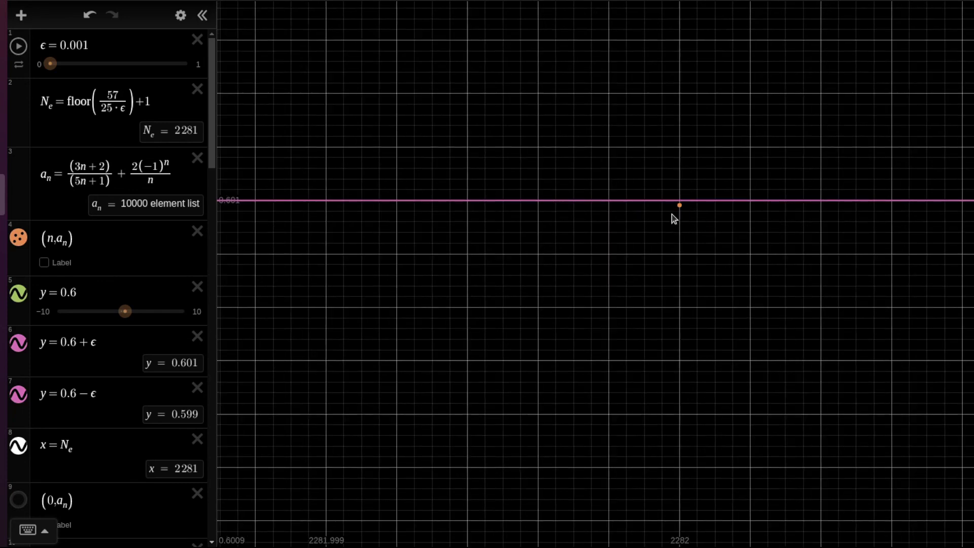
scroll(678, 204, down, 7)
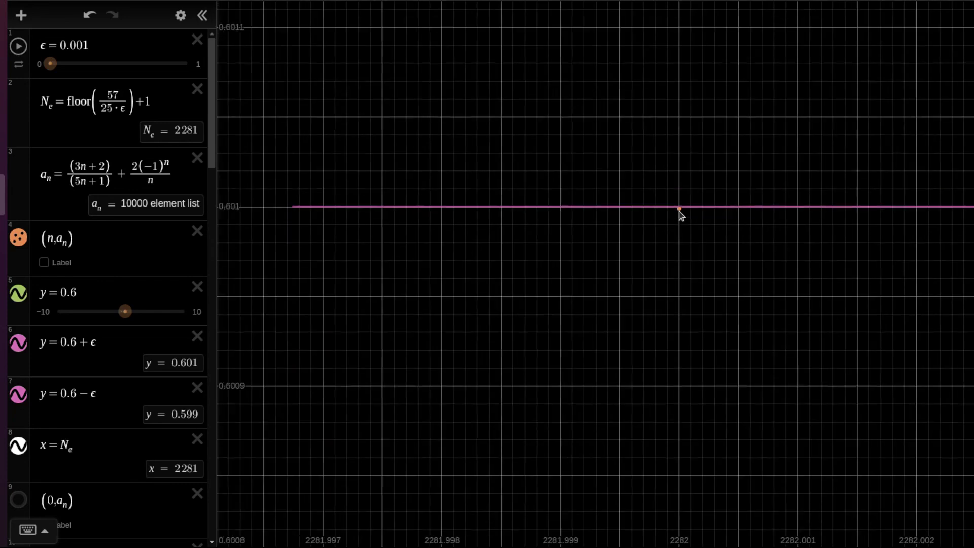
scroll(679, 205, down, 7)
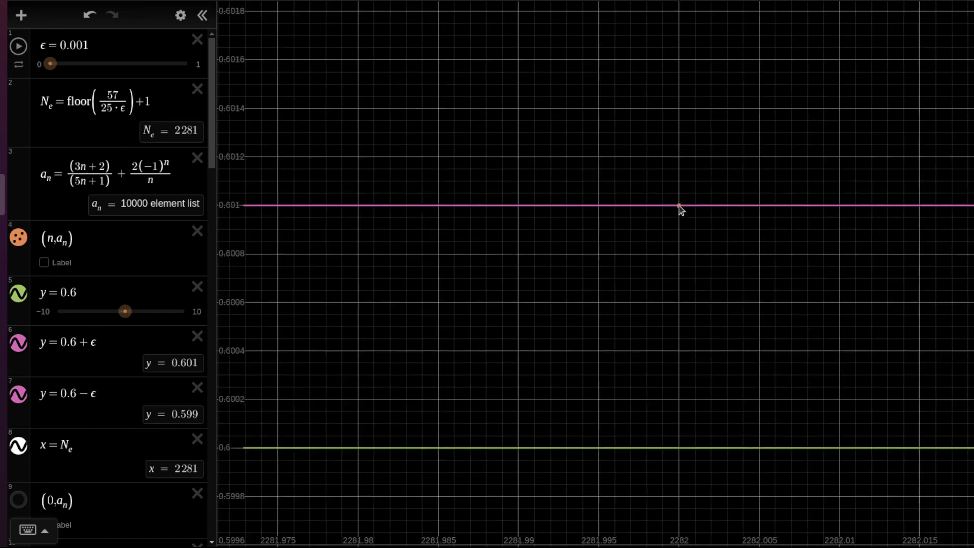
scroll(679, 205, down, 4)
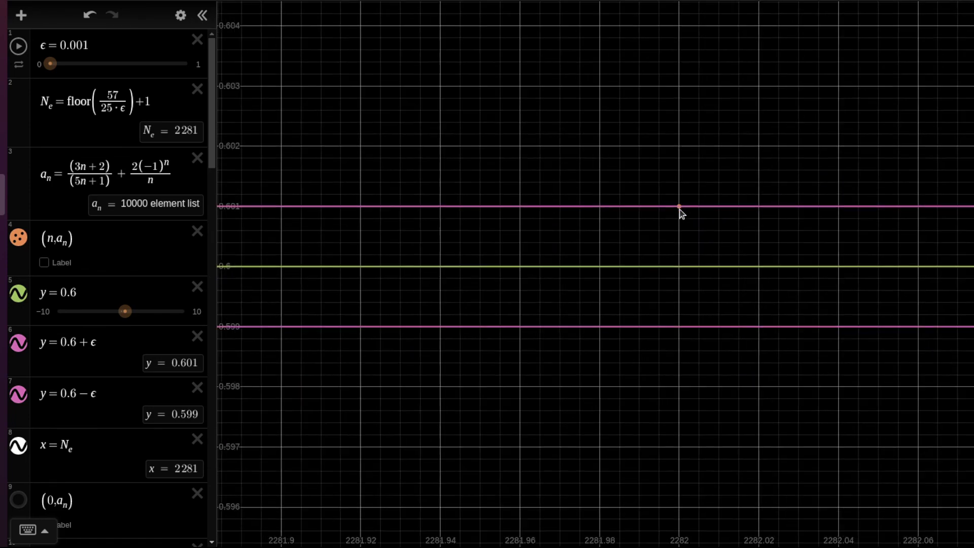
scroll(680, 210, down, 7)
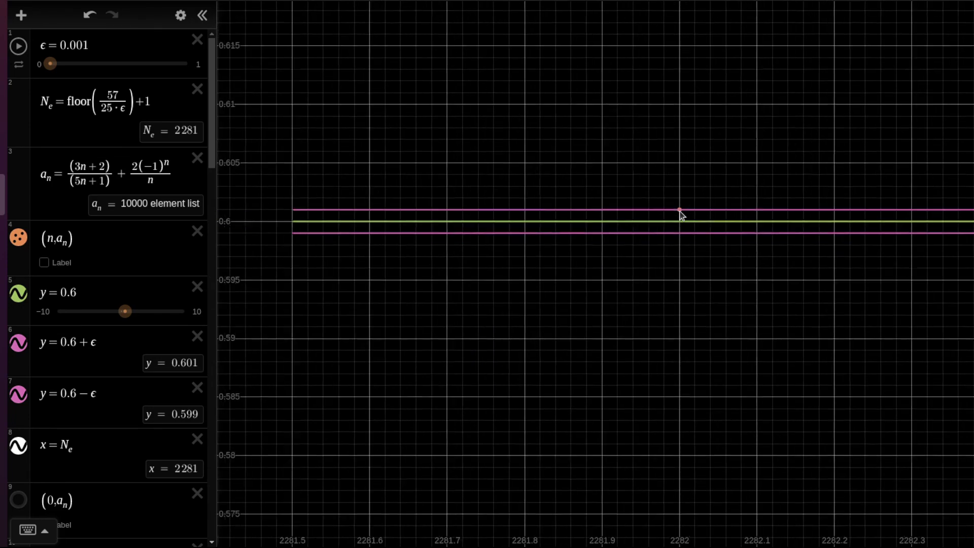
scroll(680, 215, down, 3)
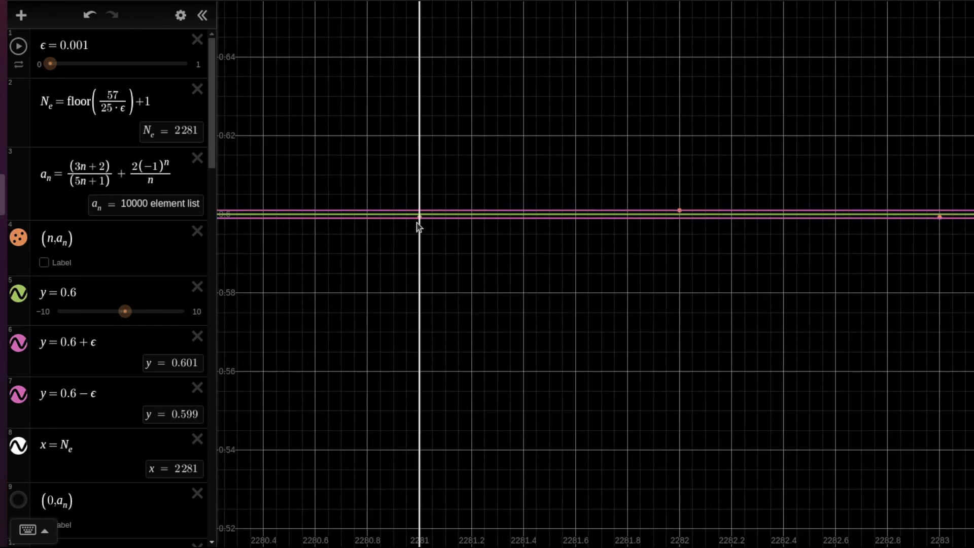